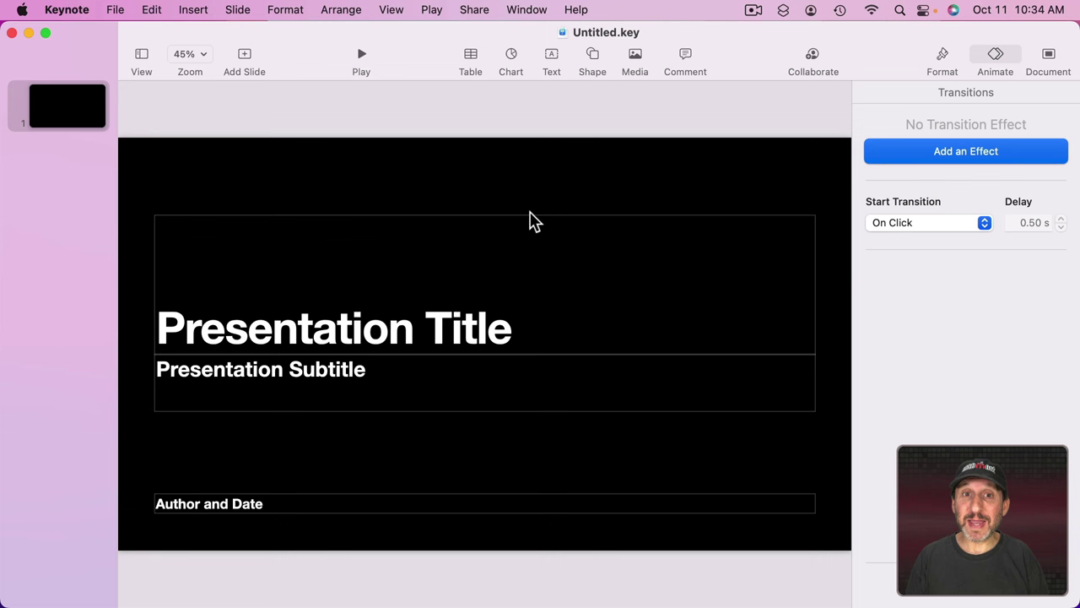
Step: Delete all the text placeholders from the title slide and insert a basic circle shape
left_click_drag(241, 187, 470, 513)
key("BackSpace")
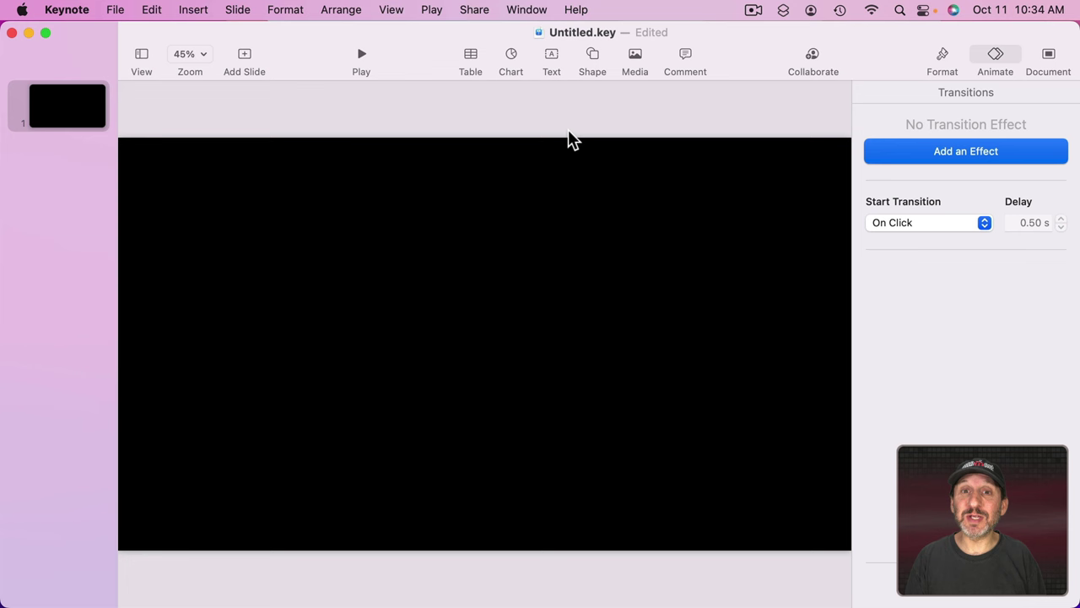
left_click(593, 61)
left_click(726, 187)
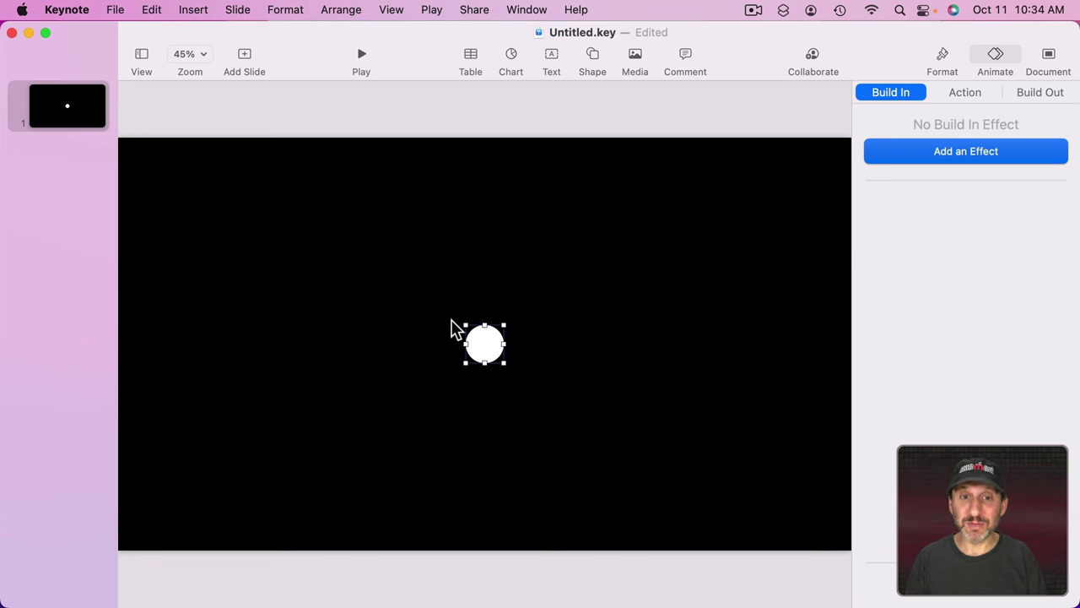
Step: Duplicate the slide containing the circle and compare the two slides
left_click(80, 108)
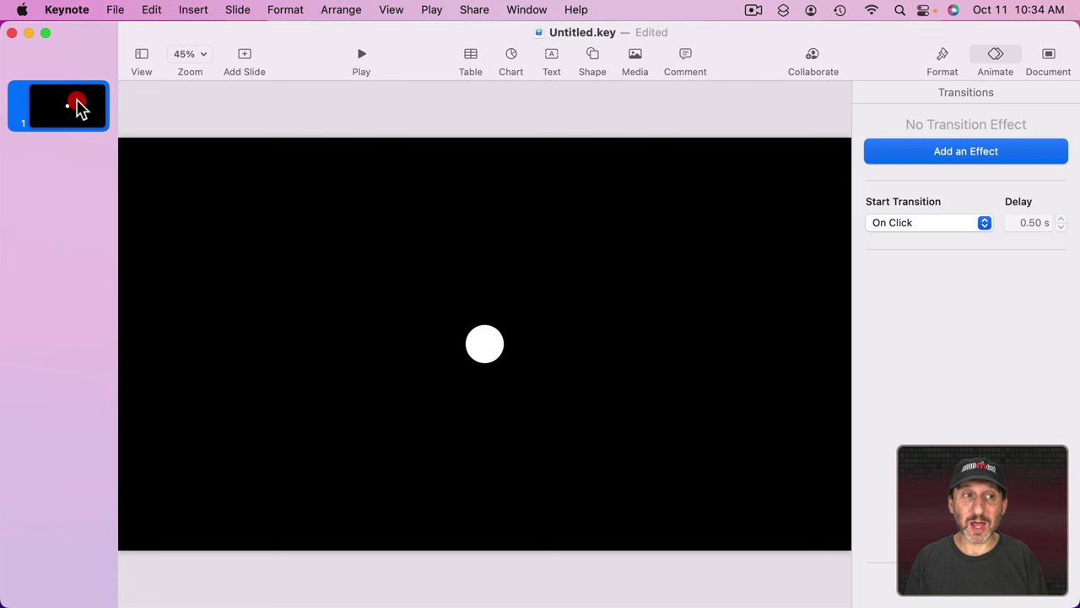
left_click(152, 10)
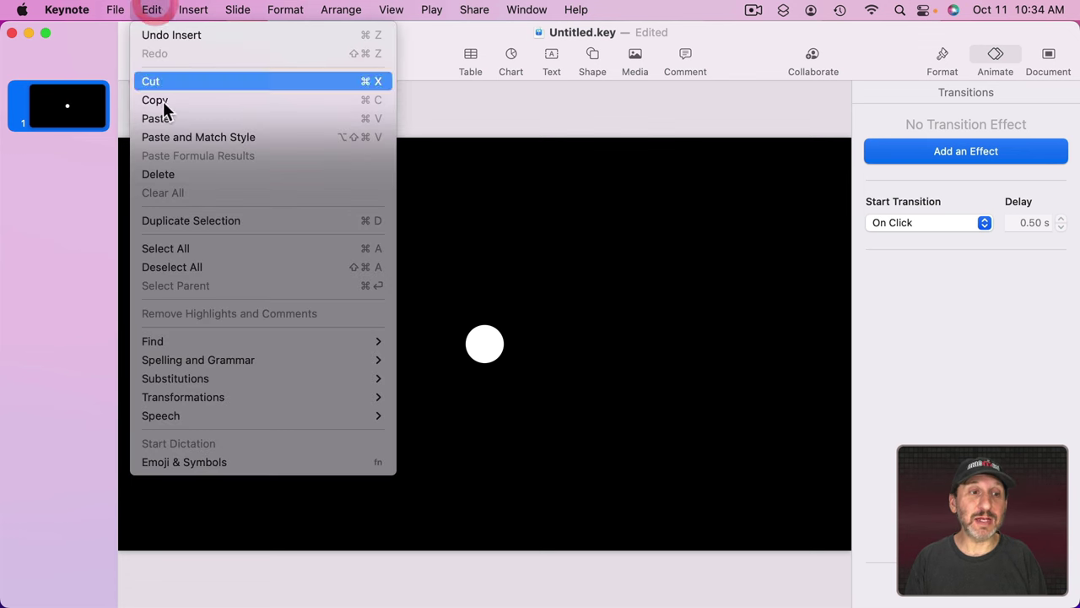
left_click(176, 222)
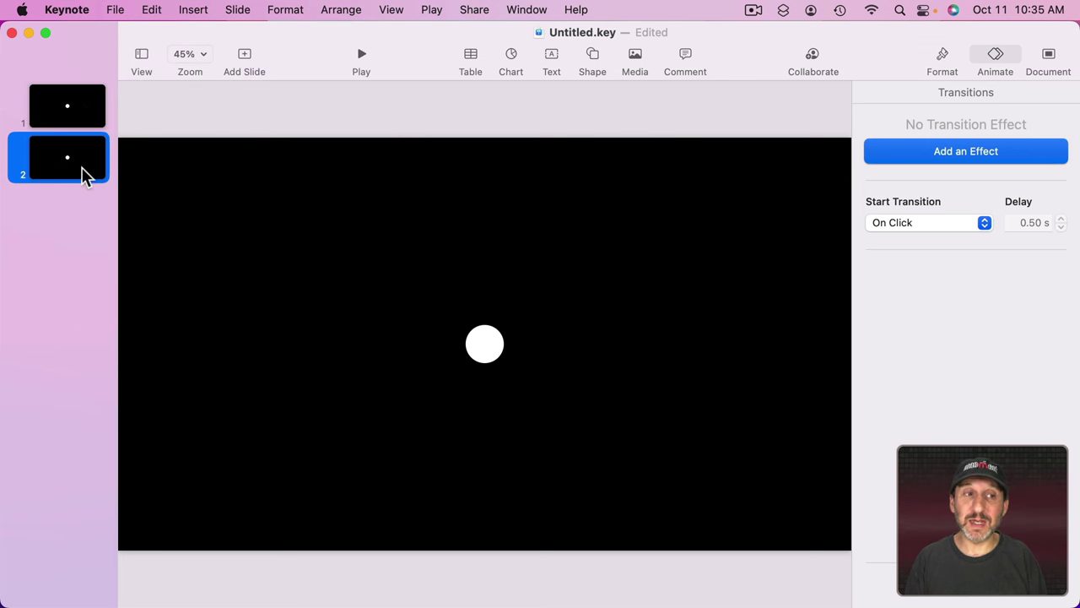
left_click(70, 110)
left_click(70, 158)
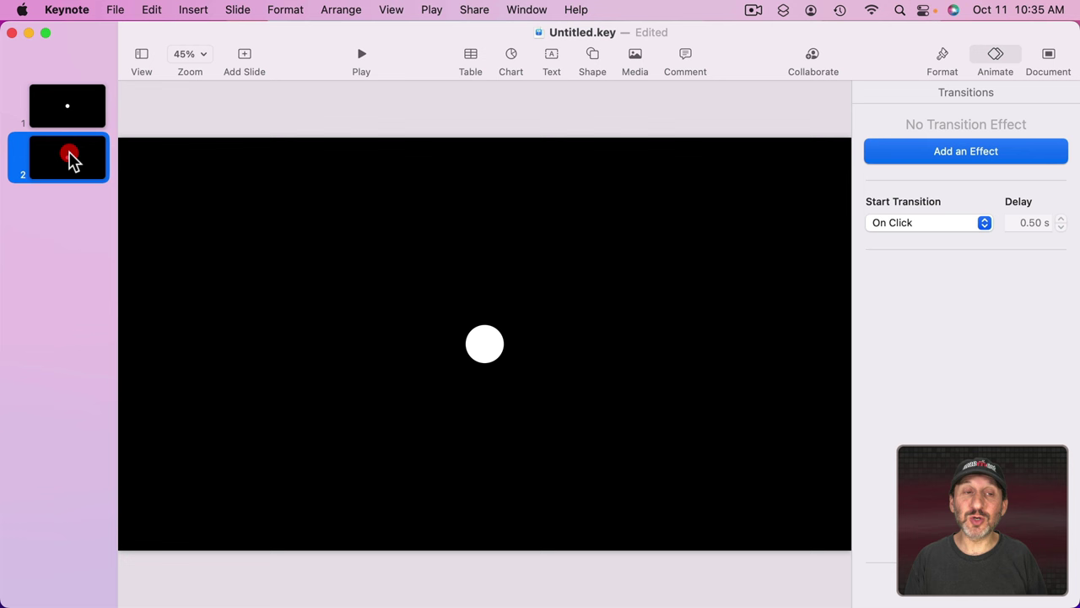
Step: Move the circle horizontally toward the left side of slide 1 and toward the right side of slide 2
left_click(74, 121)
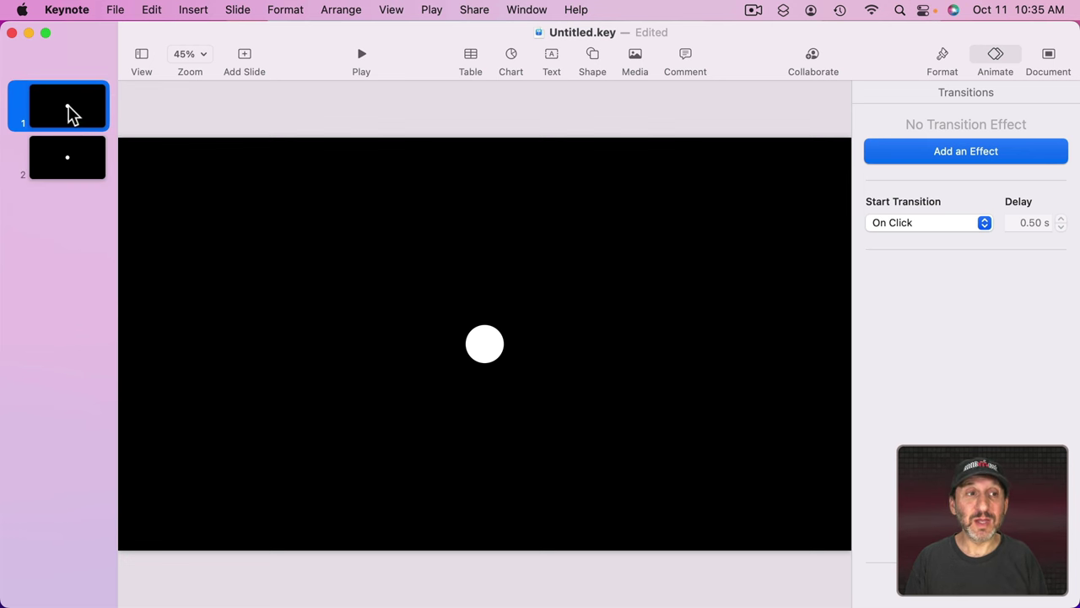
left_click_drag(468, 333, 305, 334)
left_click(91, 175)
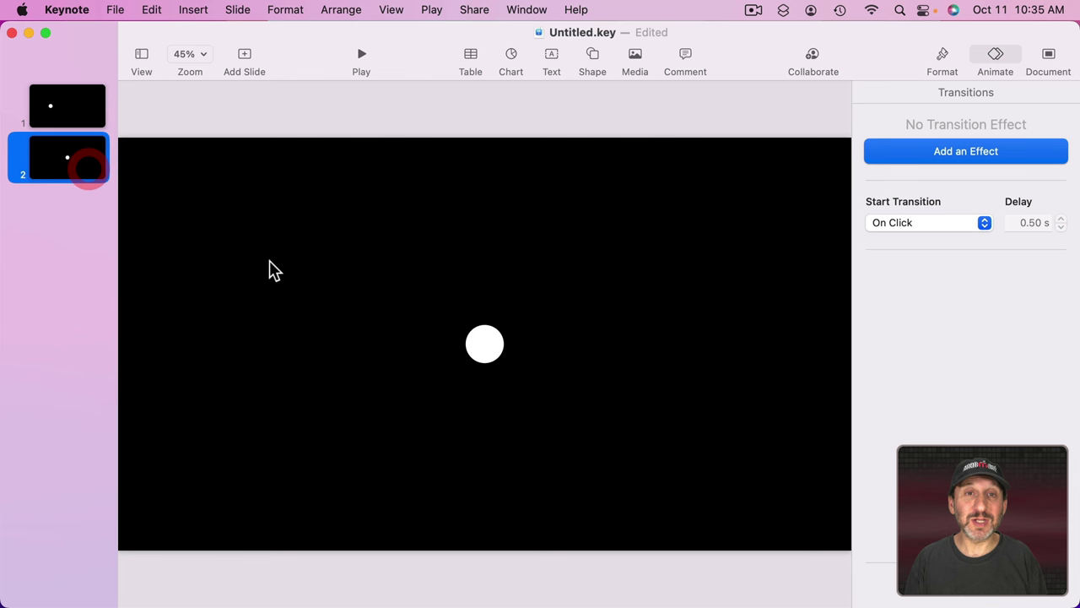
left_click_drag(476, 342, 631, 353)
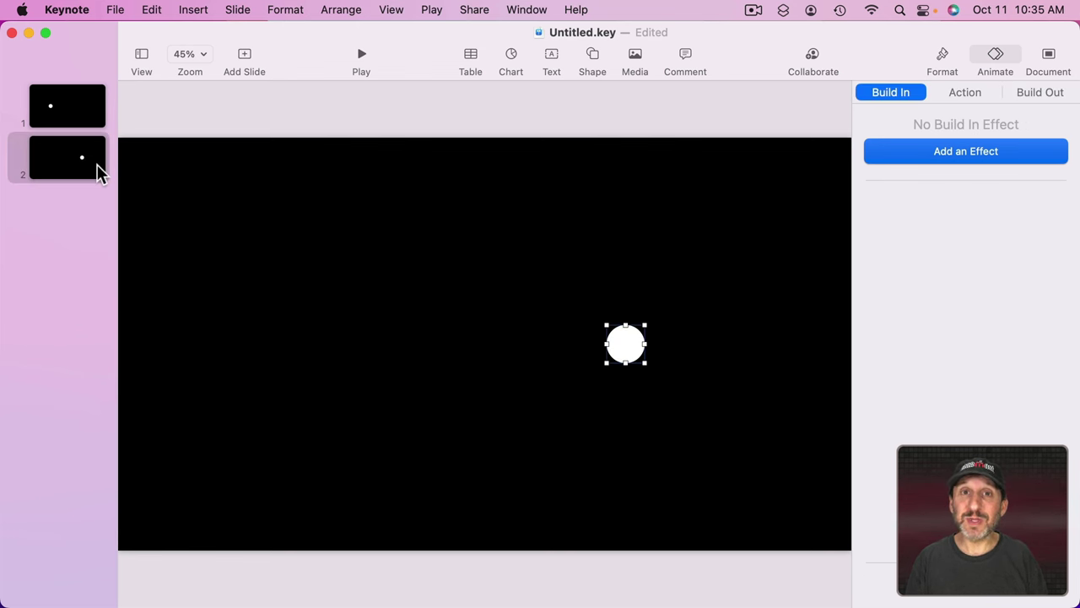
Step: Add a Magic Move transition to slide 1 and preview it
left_click(66, 109)
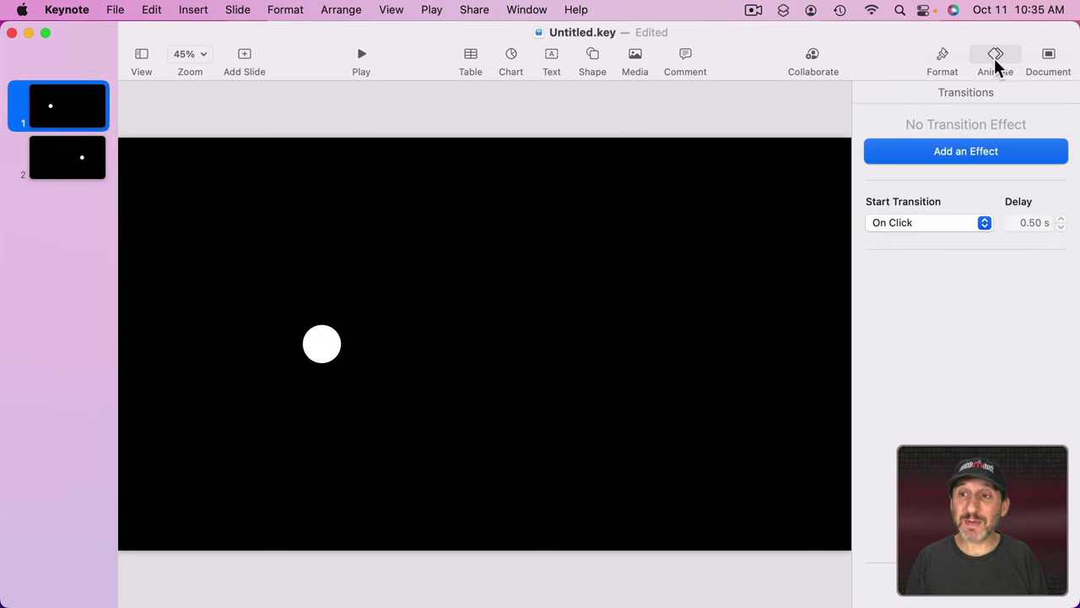
left_click(967, 156)
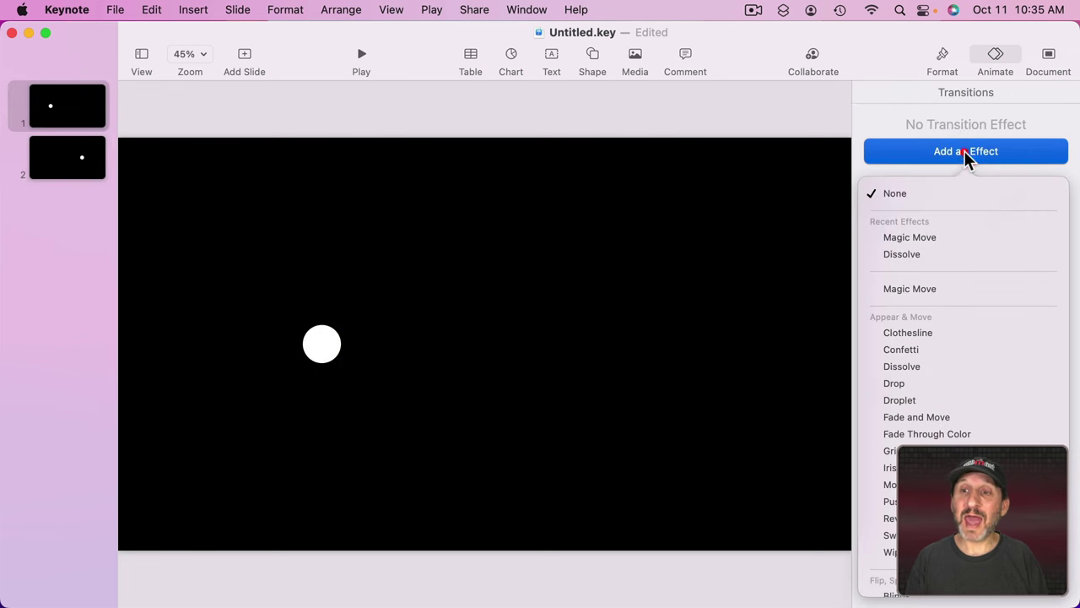
left_click(916, 239)
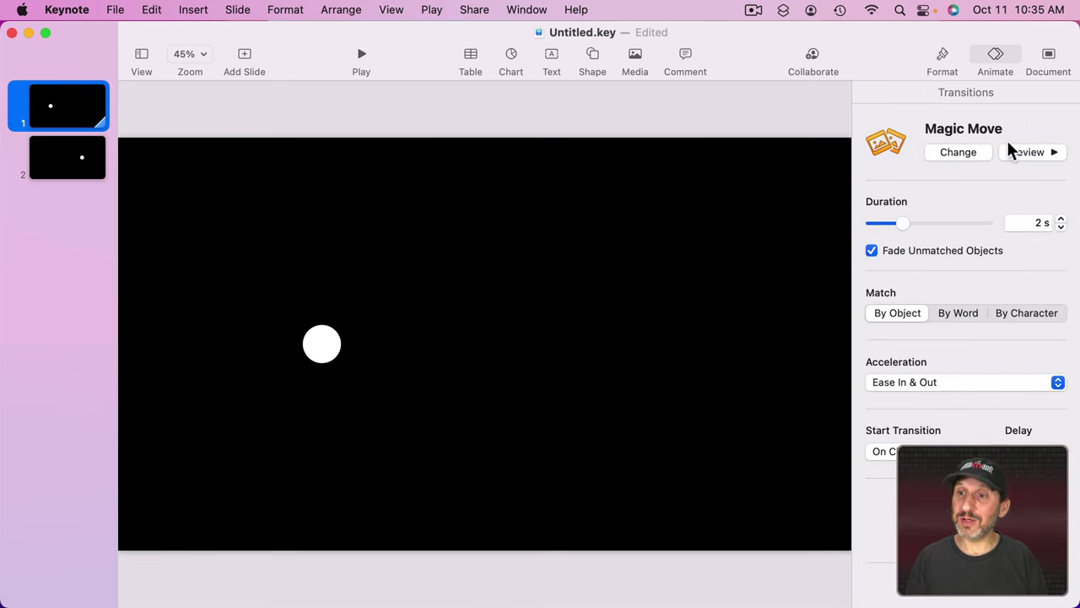
left_click(1035, 153)
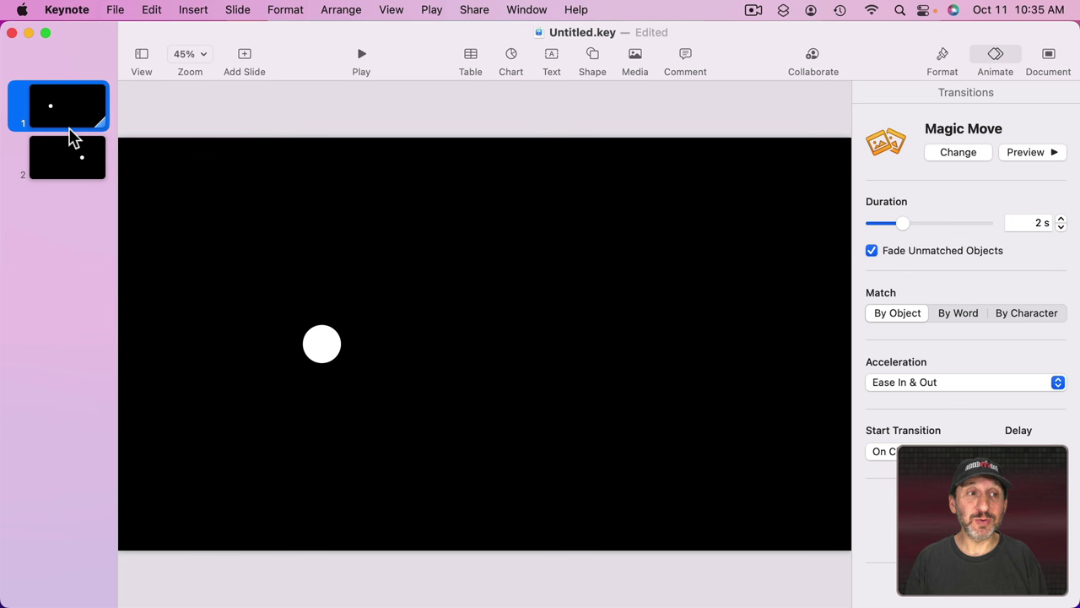
Step: Move the circle to the upper-left area on slide 1 and the lower-right area on slide 2, and preview the transition from slide 1
left_click_drag(326, 353, 243, 217)
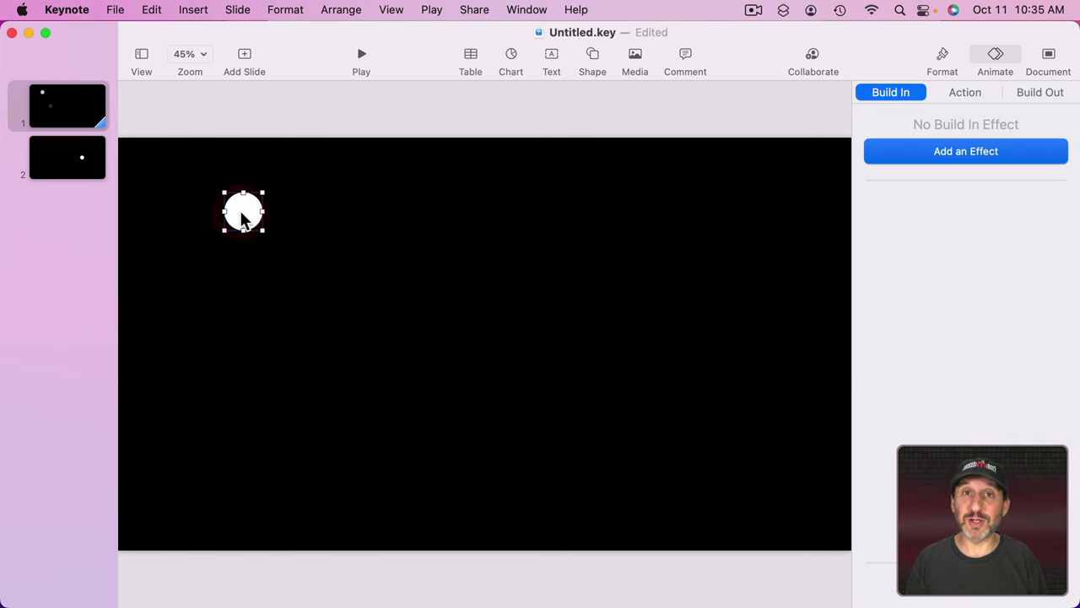
left_click(76, 167)
left_click_drag(628, 348, 708, 474)
left_click(80, 114)
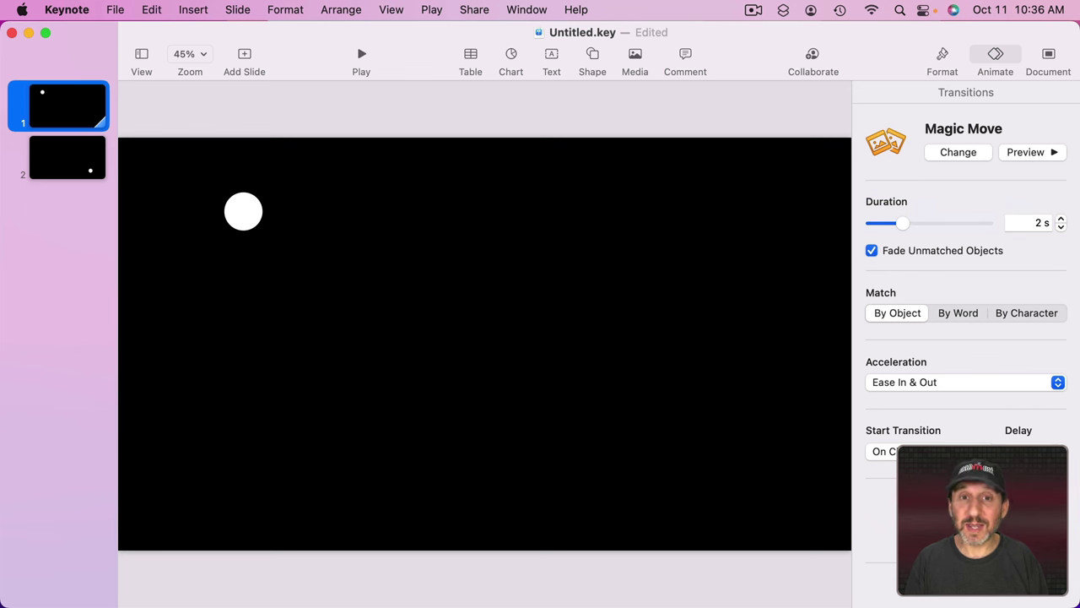
left_click(1035, 158)
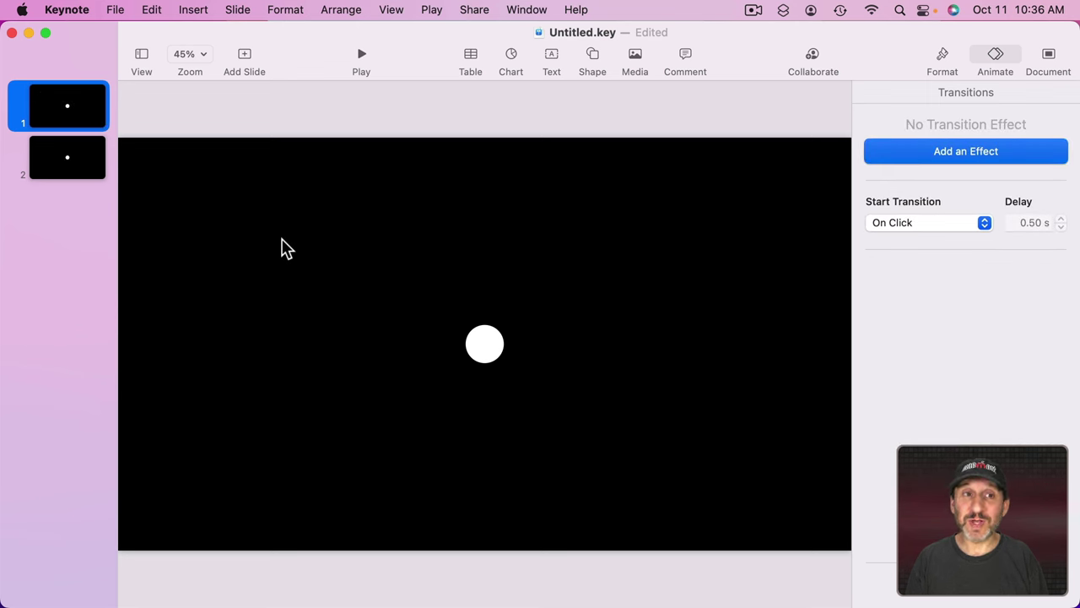
Step: Set the opacity of the centred circle on slide 1 to 0%
left_click(486, 353)
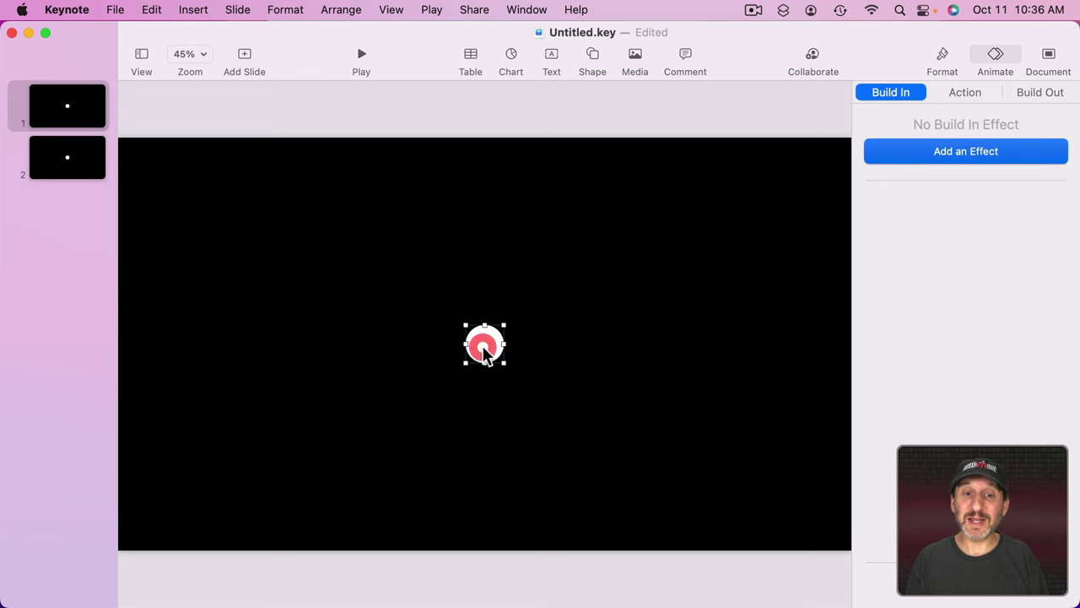
left_click(942, 69)
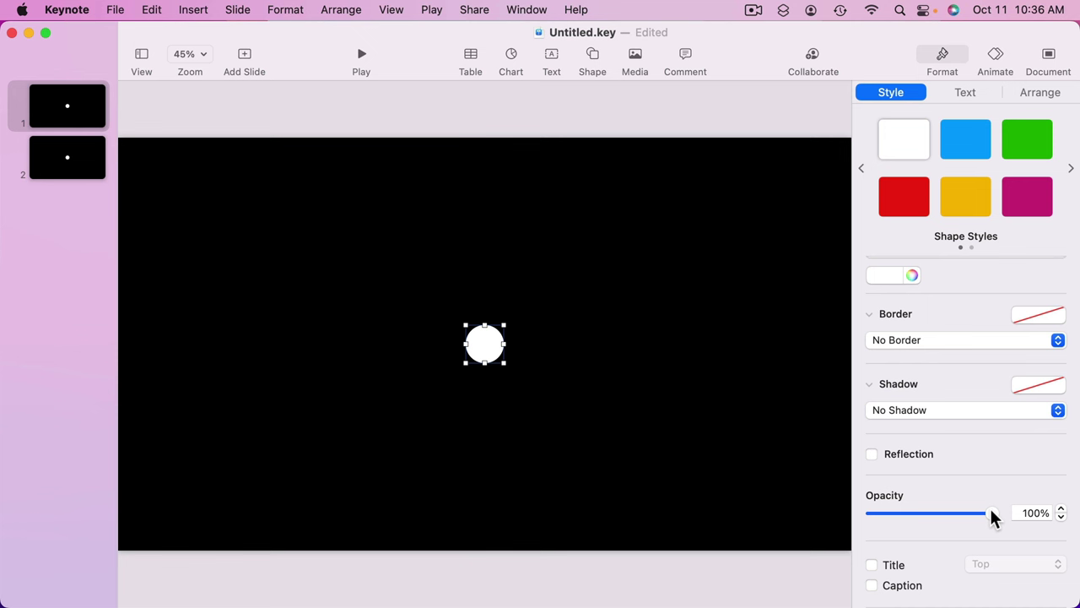
left_click_drag(992, 512, 870, 518)
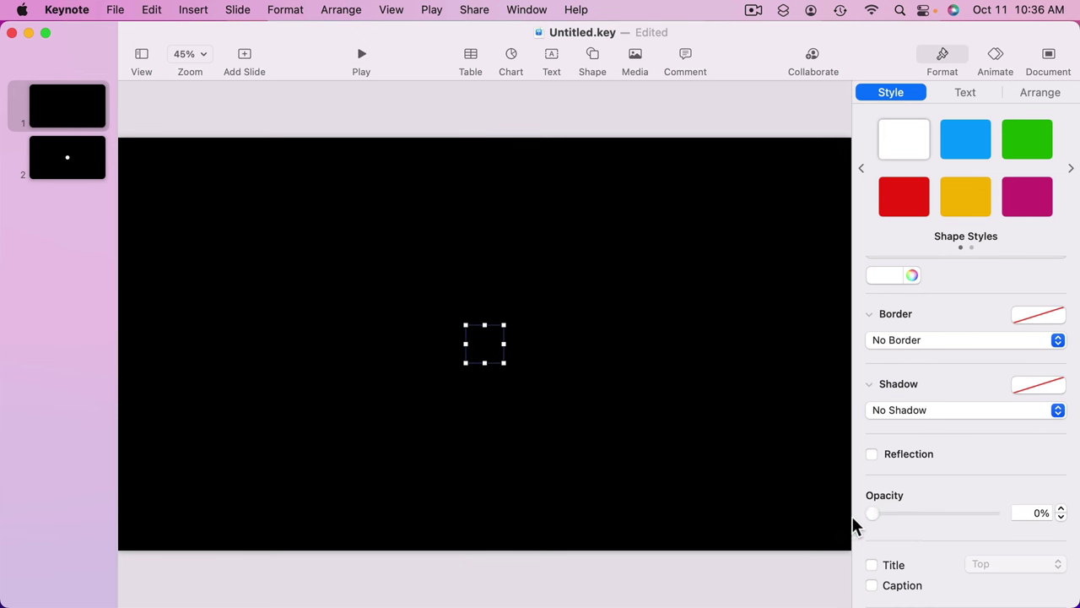
Step: Enlarge the circle on slide 2 proportionally from its centre to about four times its diameter
left_click(94, 157)
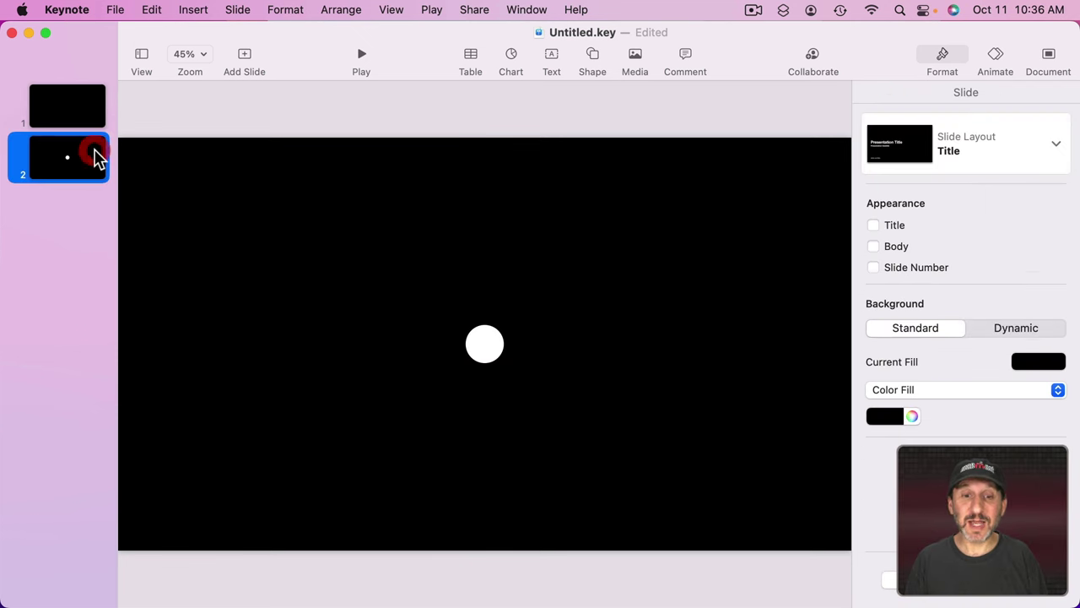
left_click(477, 351)
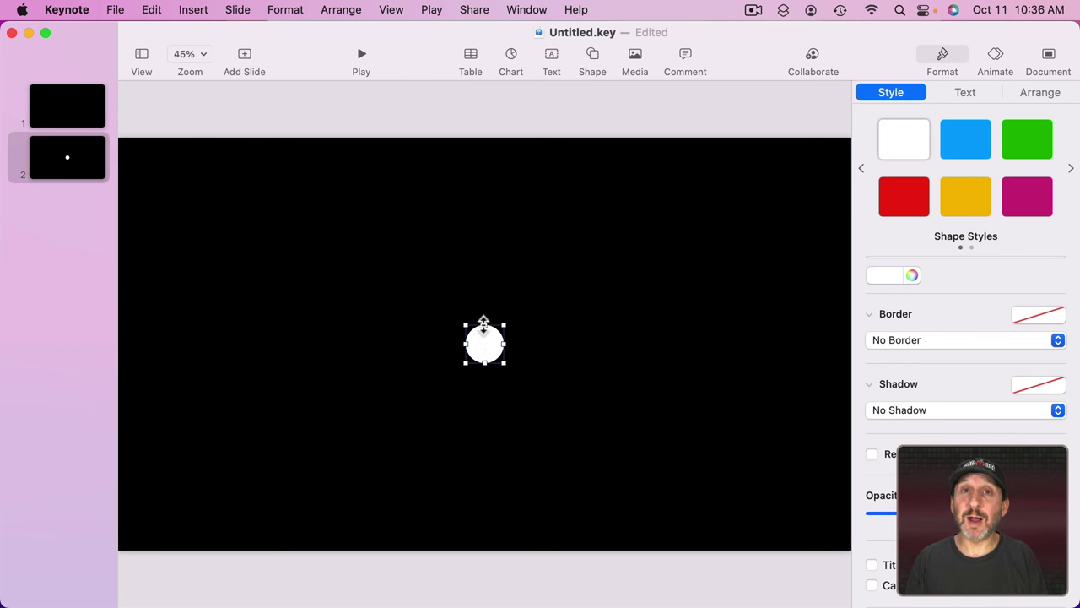
left_click_drag(484, 324, 489, 267)
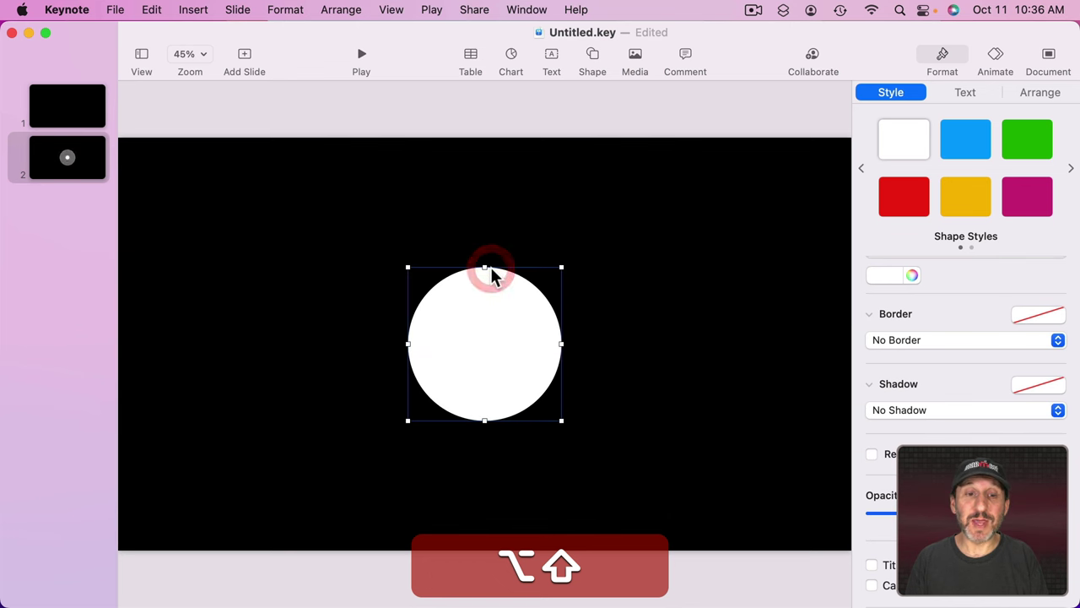
Step: Add a Magic Move transition to slide 1, leading to the enlarged circle on slide 2
left_click(64, 110)
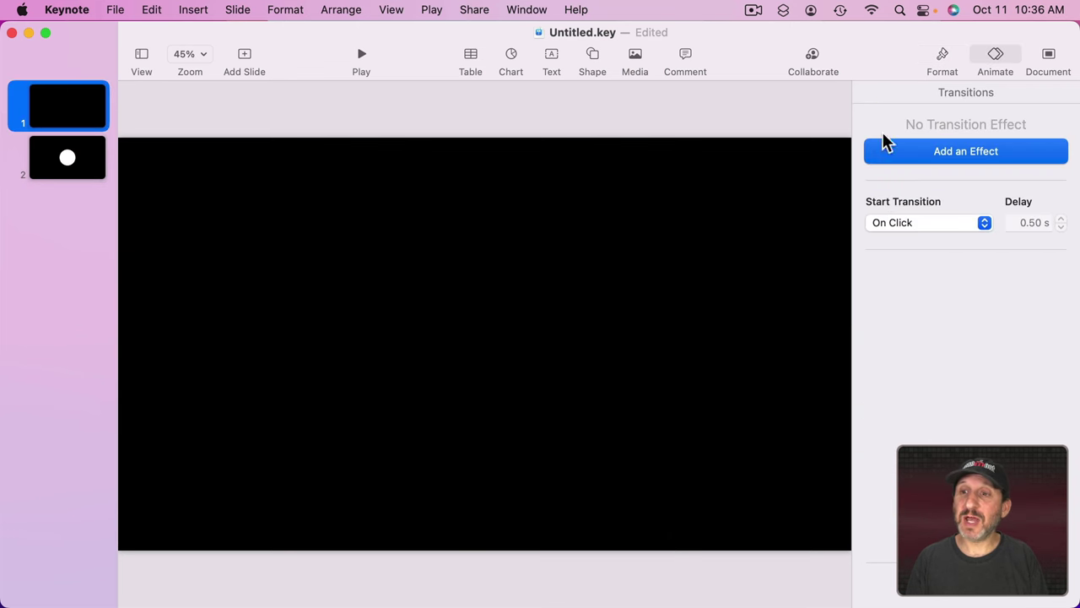
left_click(994, 151)
left_click(923, 236)
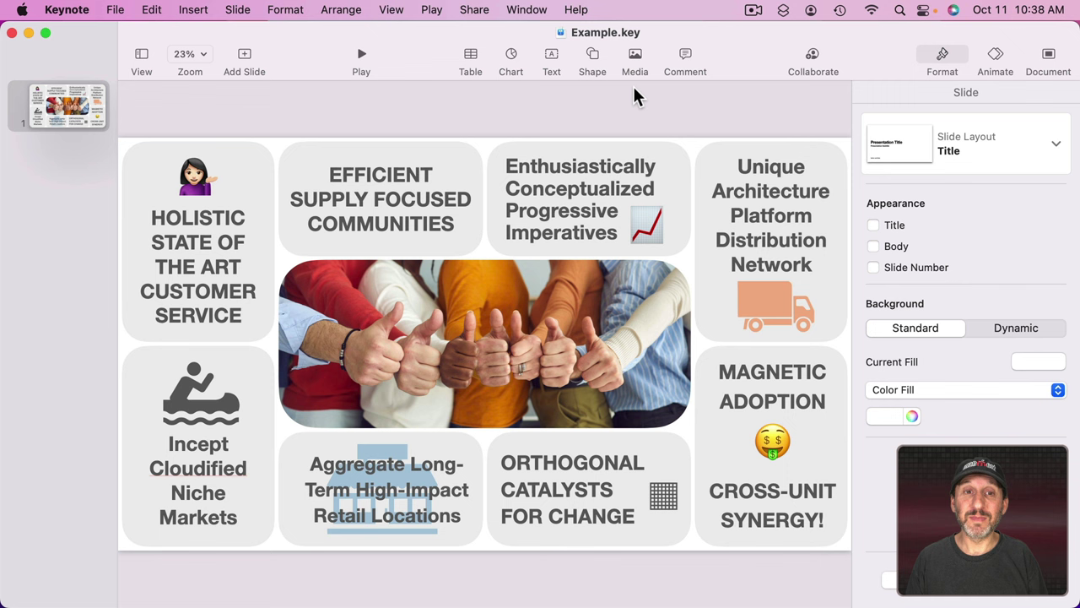
Step: Examine the elements making up the Example.key slide: rounded background shapes, text, emoji, icons and the central photo
left_click(155, 153)
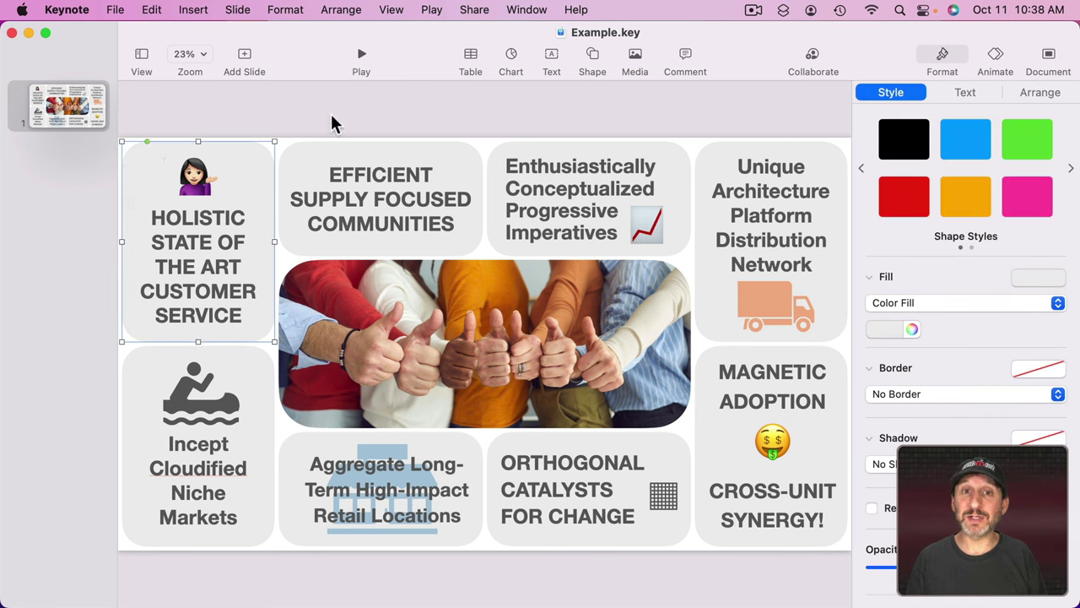
left_click(595, 61)
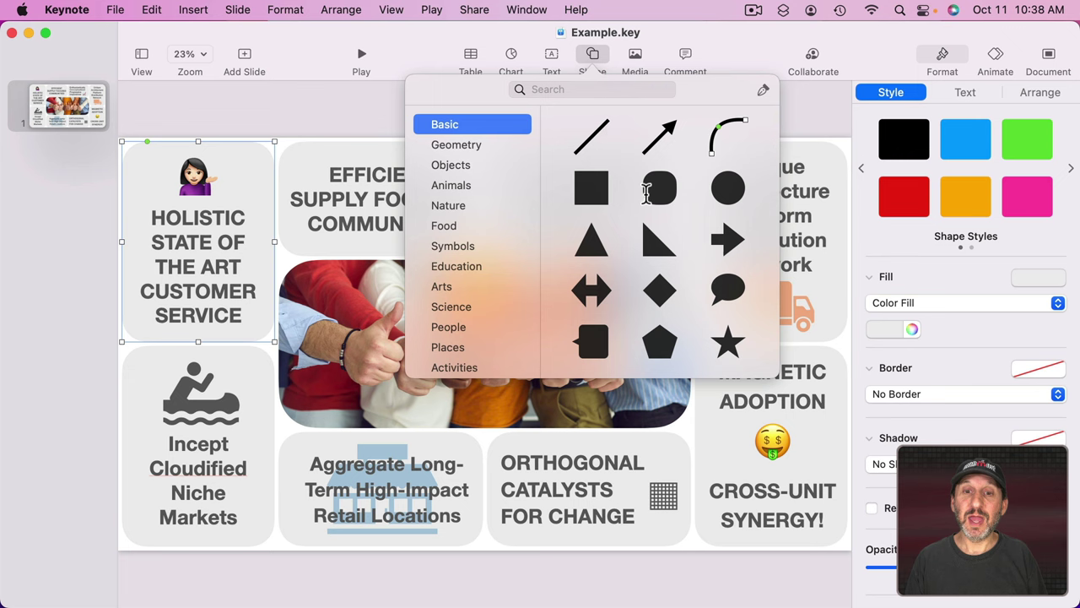
left_click(285, 96)
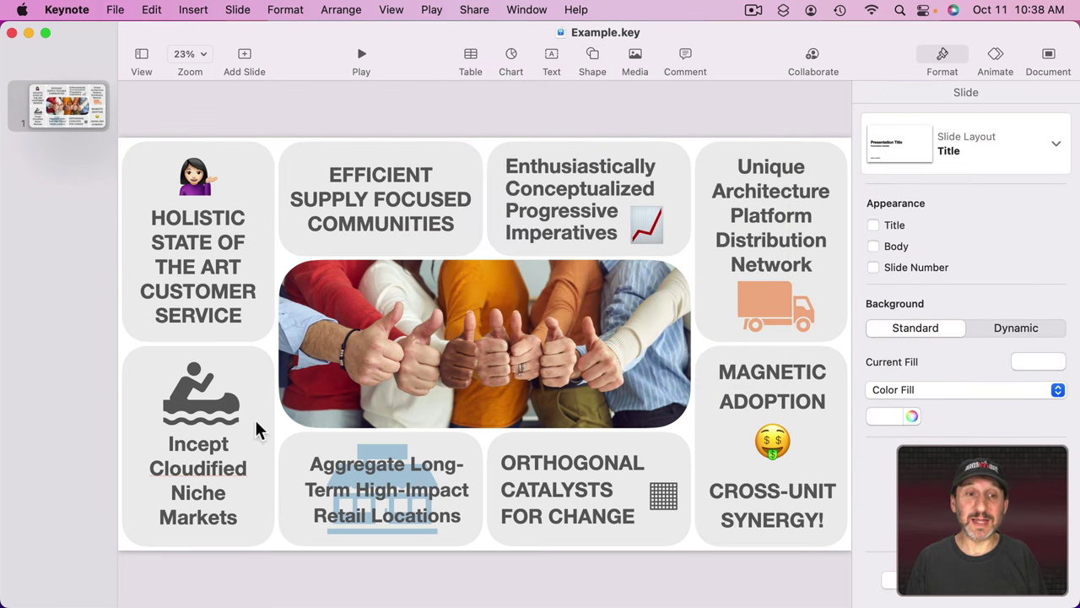
left_click(188, 223)
left_click(194, 178)
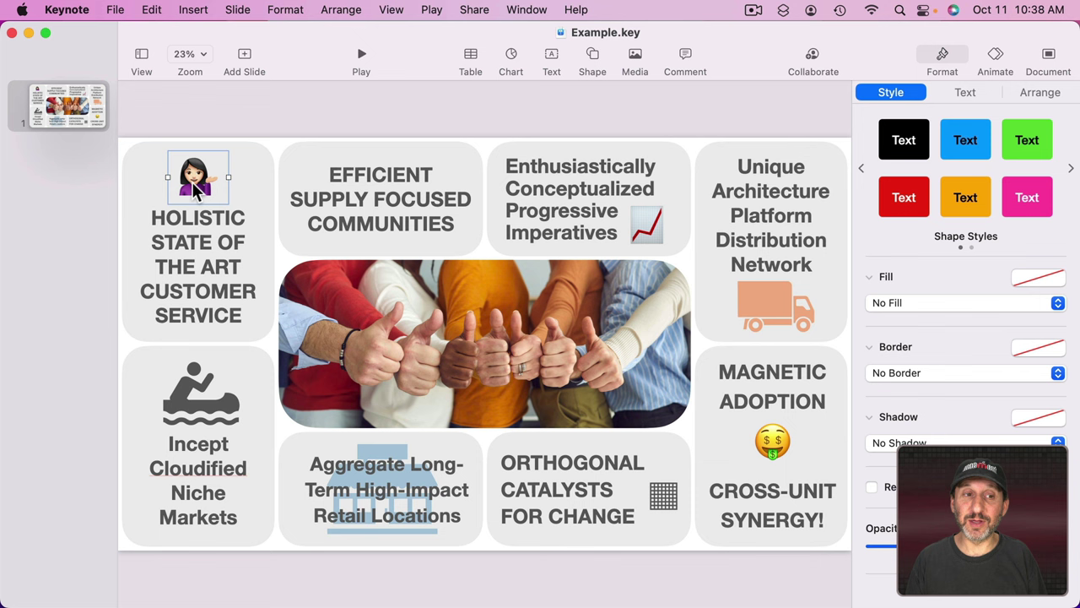
left_click(188, 385)
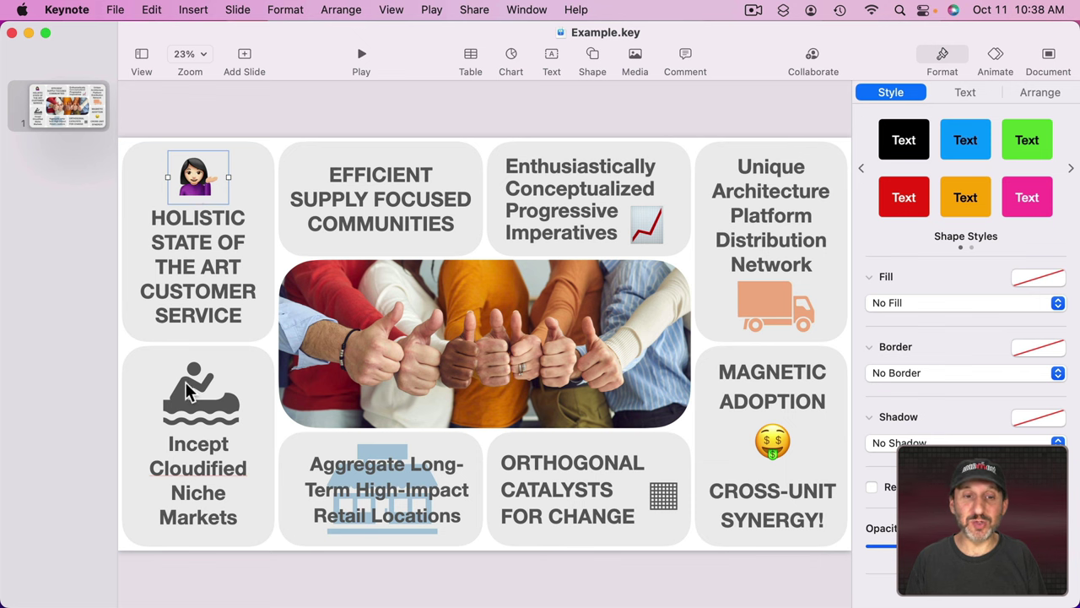
left_click(391, 350)
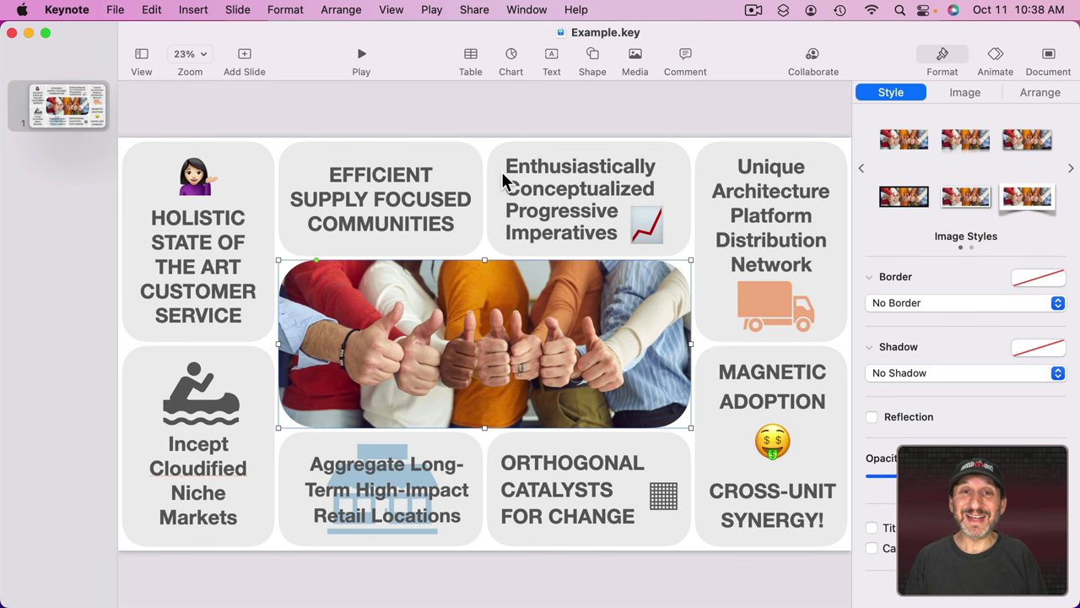
left_click(235, 122)
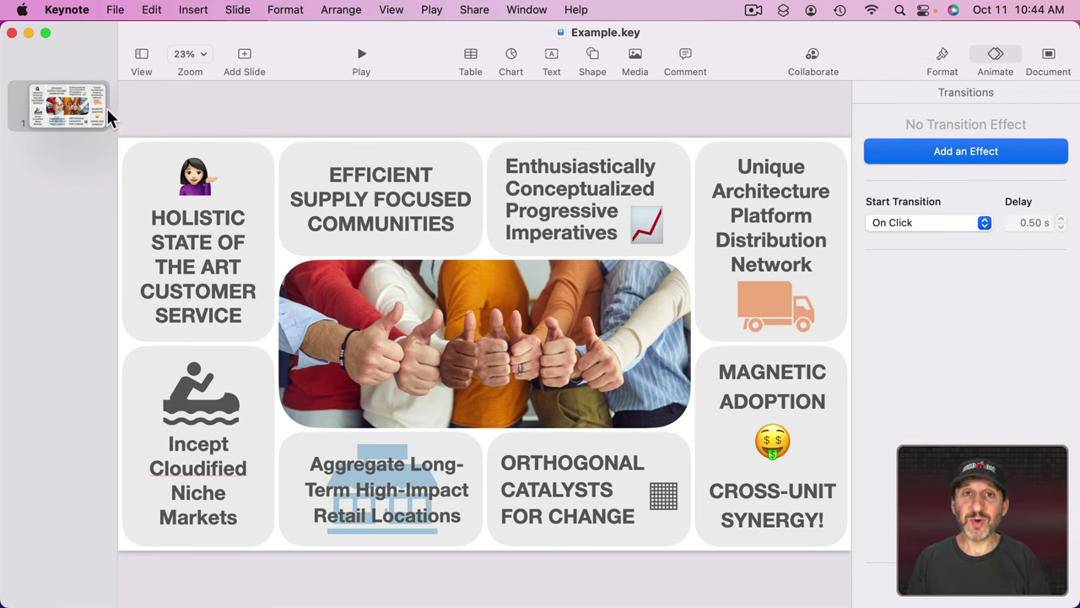
Step: Duplicate the Example.key slide, compare both copies and return to the first slide
left_click(59, 110)
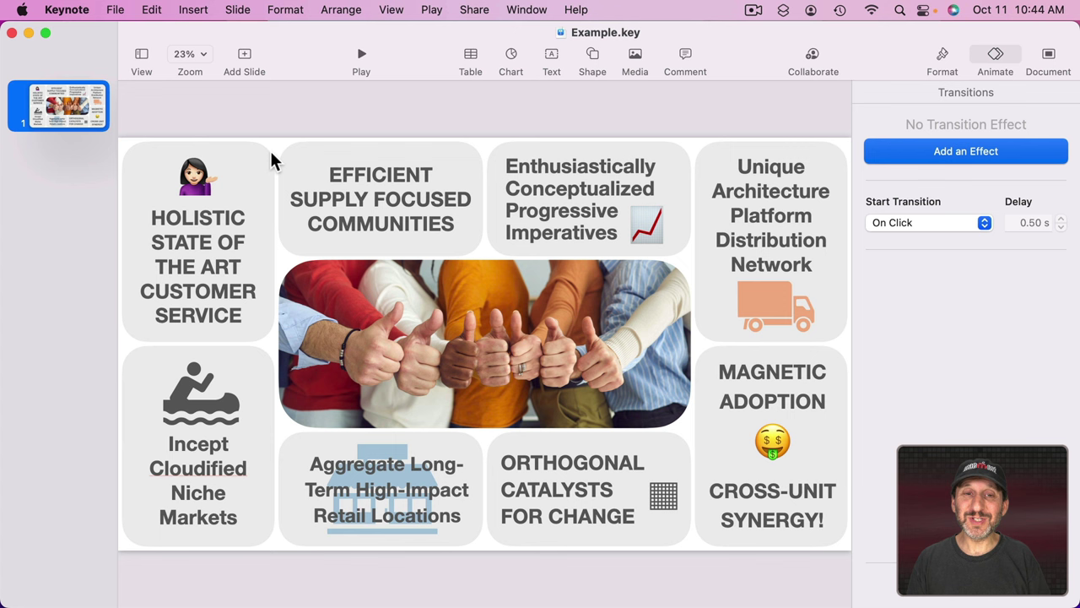
left_click(155, 9)
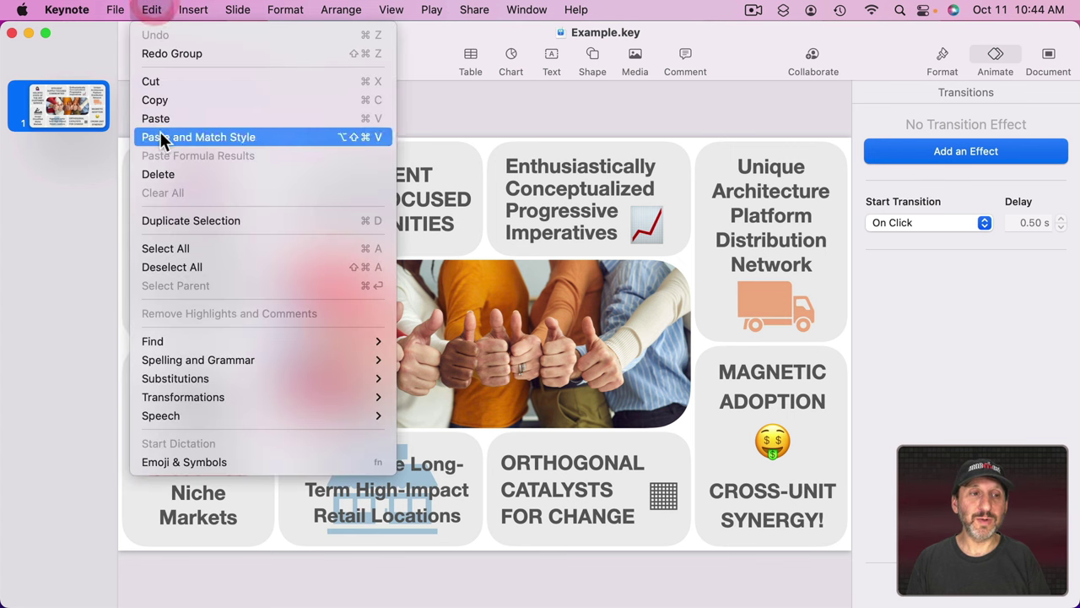
left_click(174, 219)
left_click(66, 110)
left_click(66, 159)
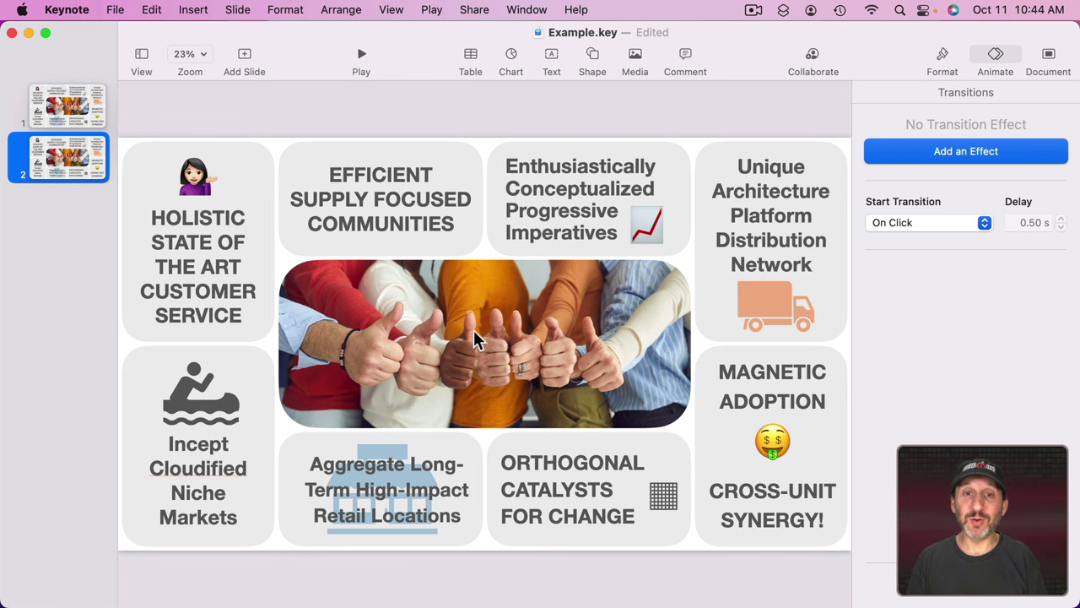
left_click(68, 108)
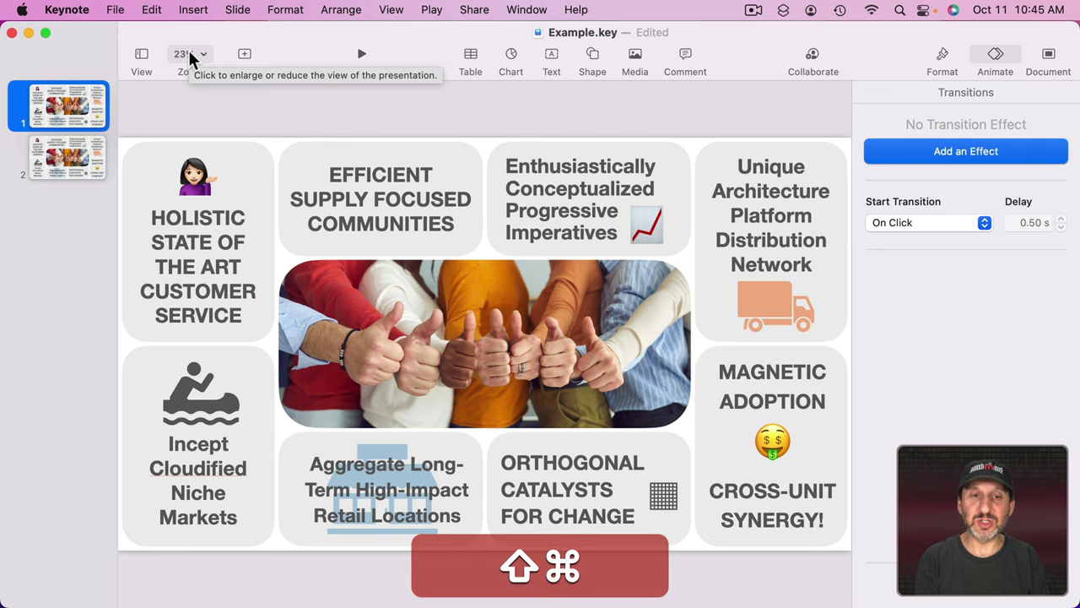
Step: Move the HOLISTIC tile off slide 1's left edge, and the EFFICIENT and Enthusiastically tiles above the slide at staggered heights
key("super+shift+comma")
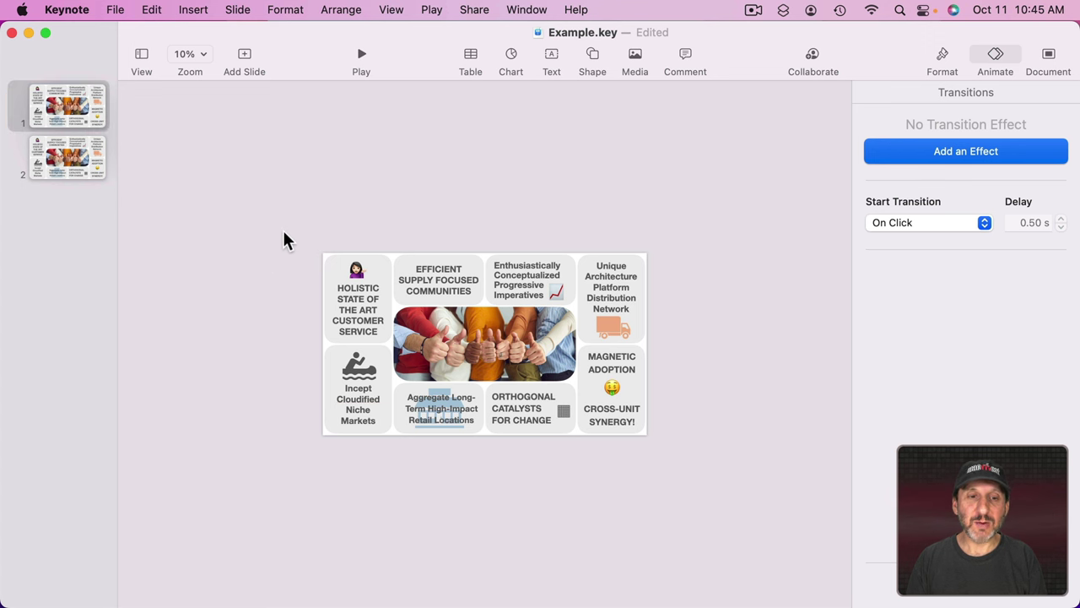
left_click_drag(282, 230, 371, 327)
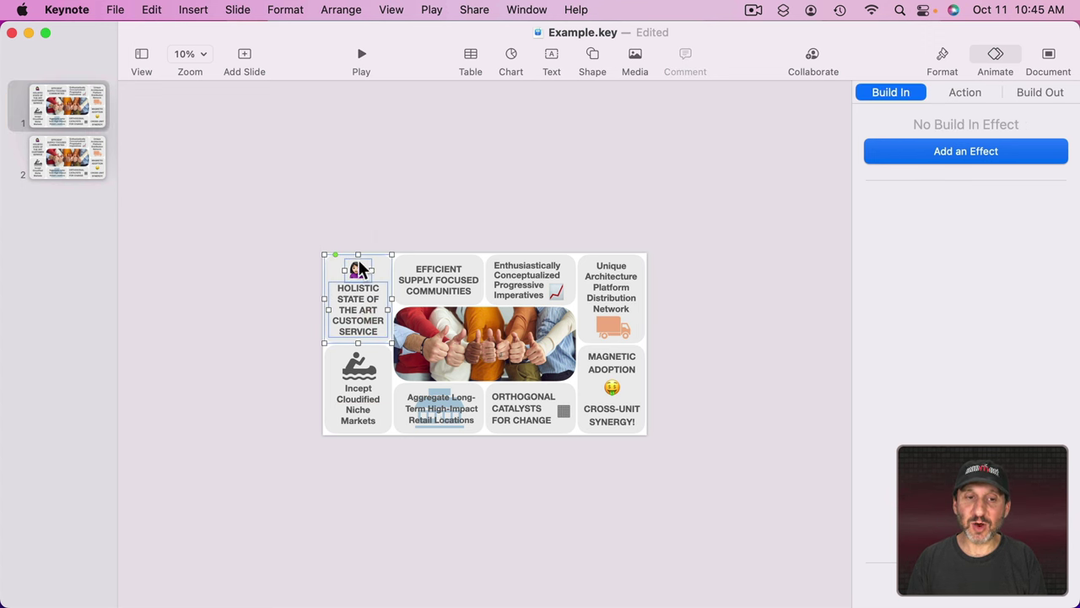
left_click_drag(360, 297, 287, 299)
left_click_drag(380, 225, 436, 217)
left_click_drag(471, 272, 530, 180)
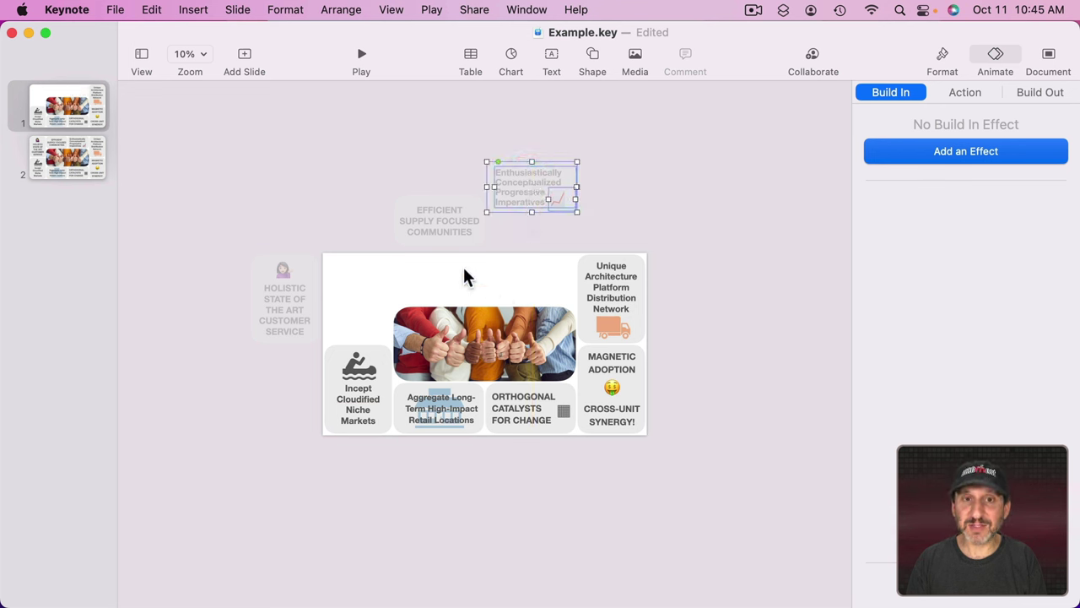
Step: Move the Unique Architecture and MAGNETIC ADOPTION tiles with their icons off the right edge of slide 1
left_click_drag(626, 304, 682, 285)
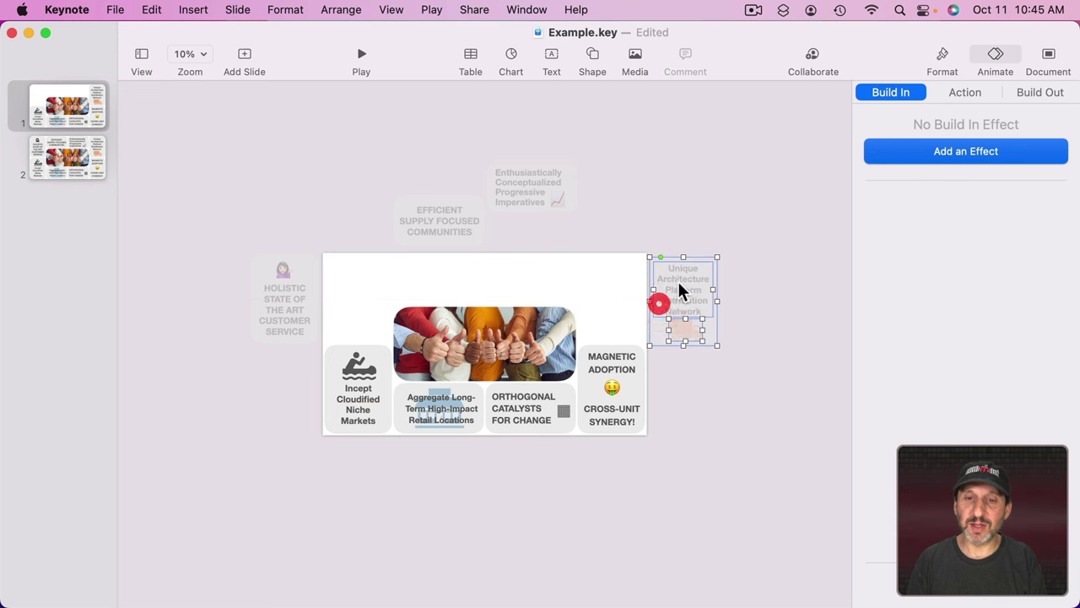
left_click_drag(676, 449, 597, 368)
left_click_drag(599, 367, 737, 359)
Step: Move the ORTHOGONAL and Aggregate tiles below slide 1, and the Incept Cloudified tile beyond its lower-left corner
left_click(547, 445)
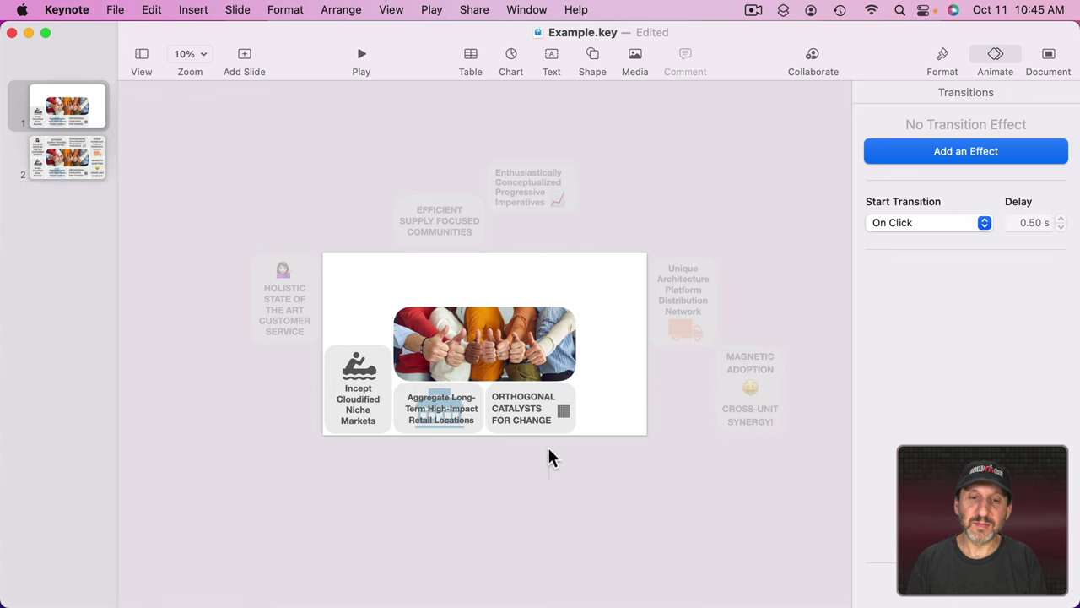
left_click_drag(520, 398, 512, 451)
left_click(425, 403)
left_click_drag(424, 404, 428, 481)
left_click_drag(301, 363, 374, 427)
left_click_drag(355, 359, 249, 445)
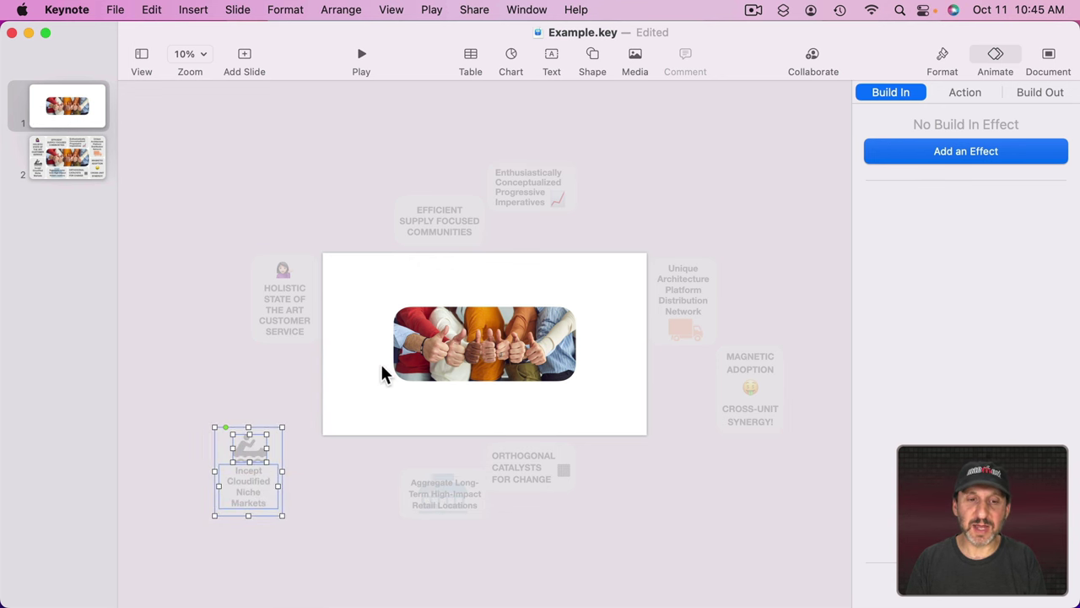
Step: Enlarge the central photo on slide 1 proportionally from its centre to about one and a half times its size
left_click(456, 333)
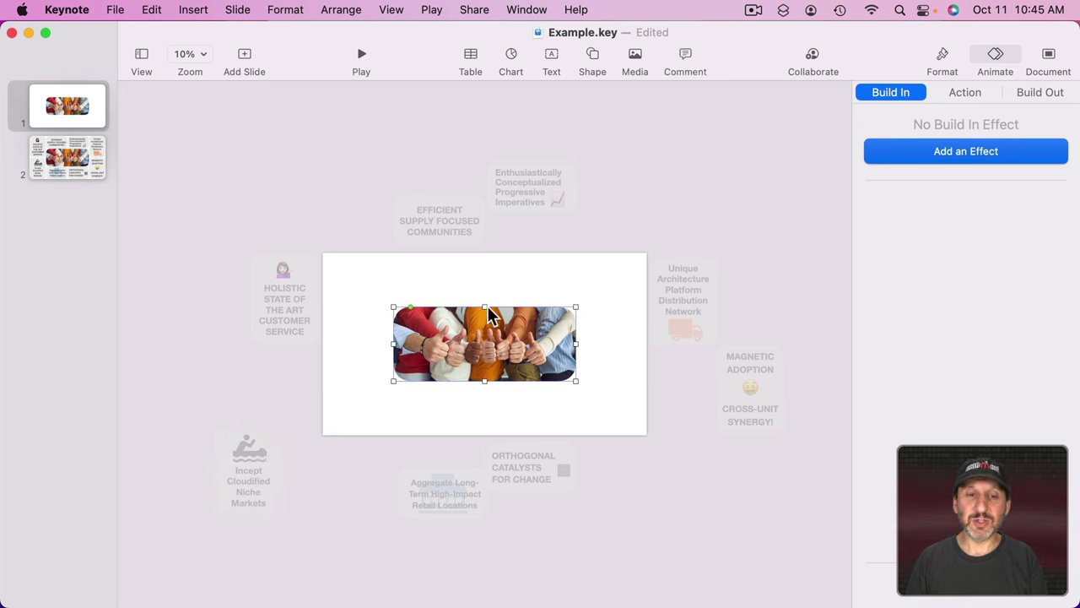
key("alt")
key("shift")
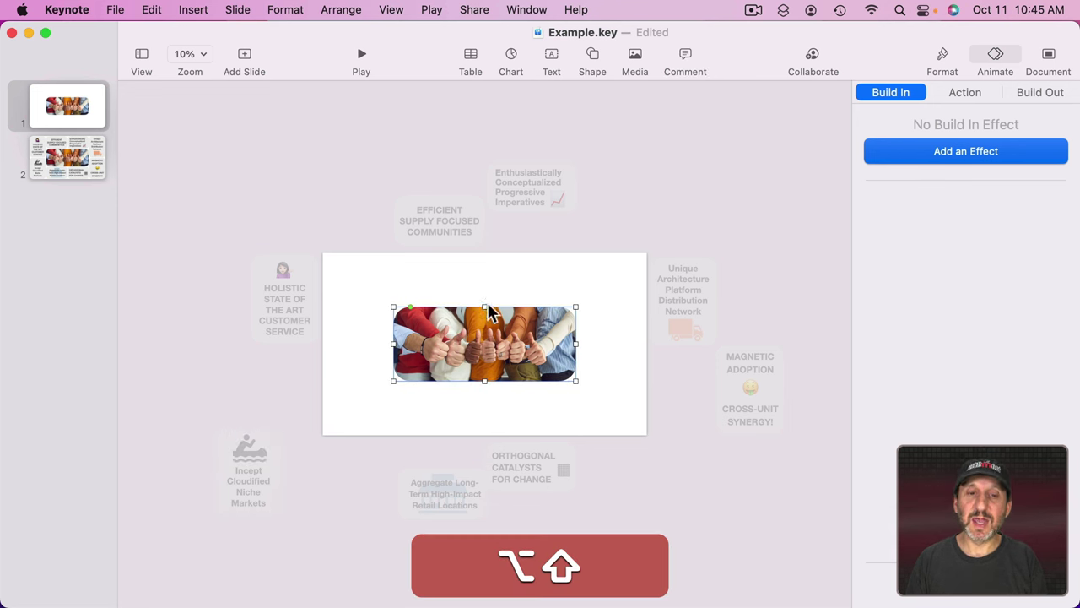
left_click_drag(484, 307, 484, 285)
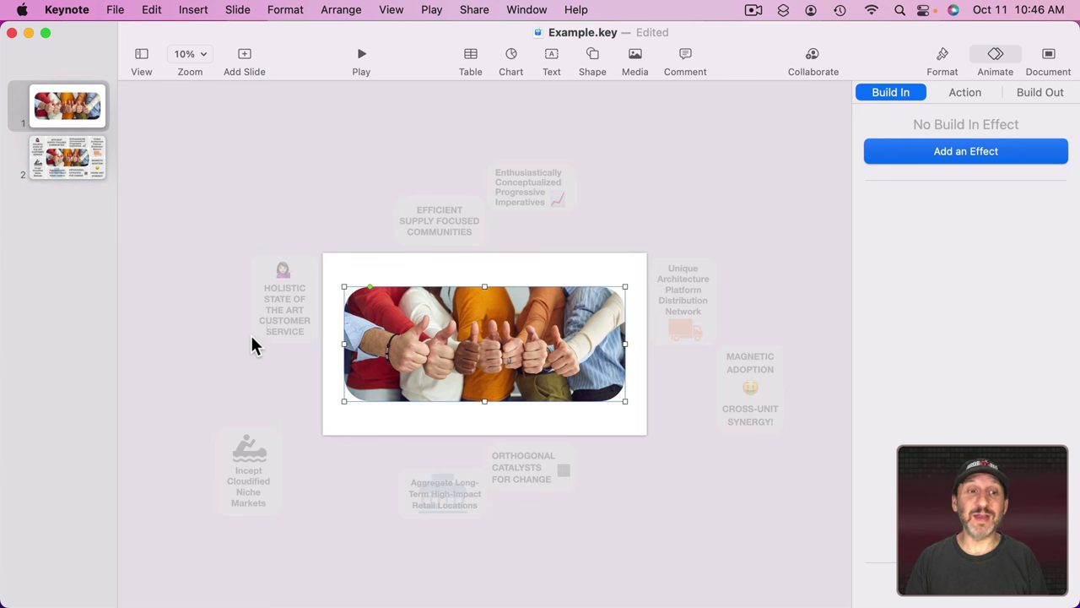
Step: Make all objects on and around slide 1 fully transparent by setting their opacity to 0%
left_click_drag(171, 150, 788, 546)
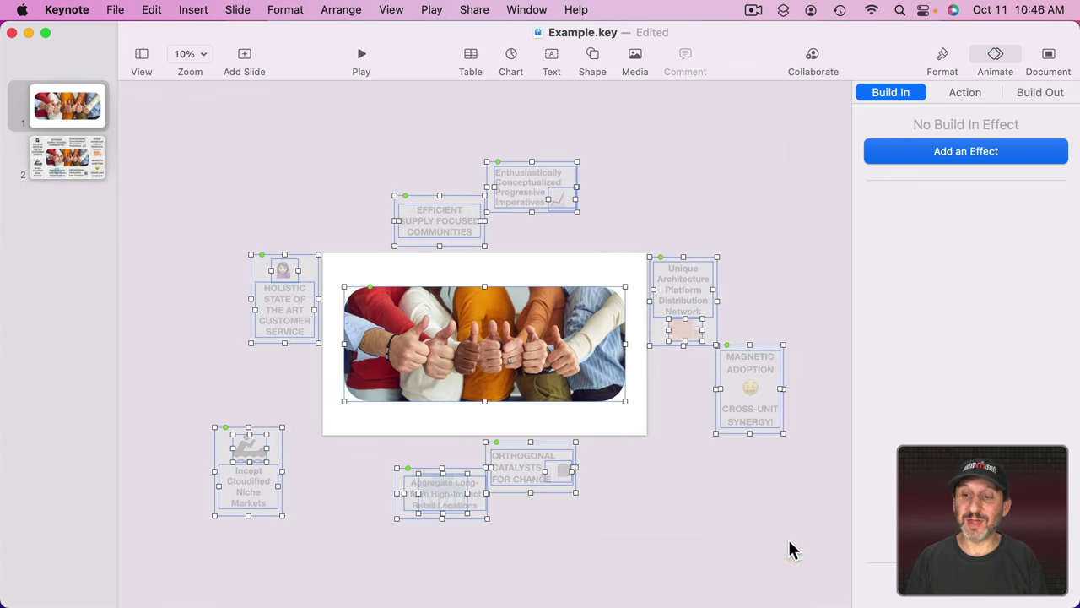
left_click(942, 54)
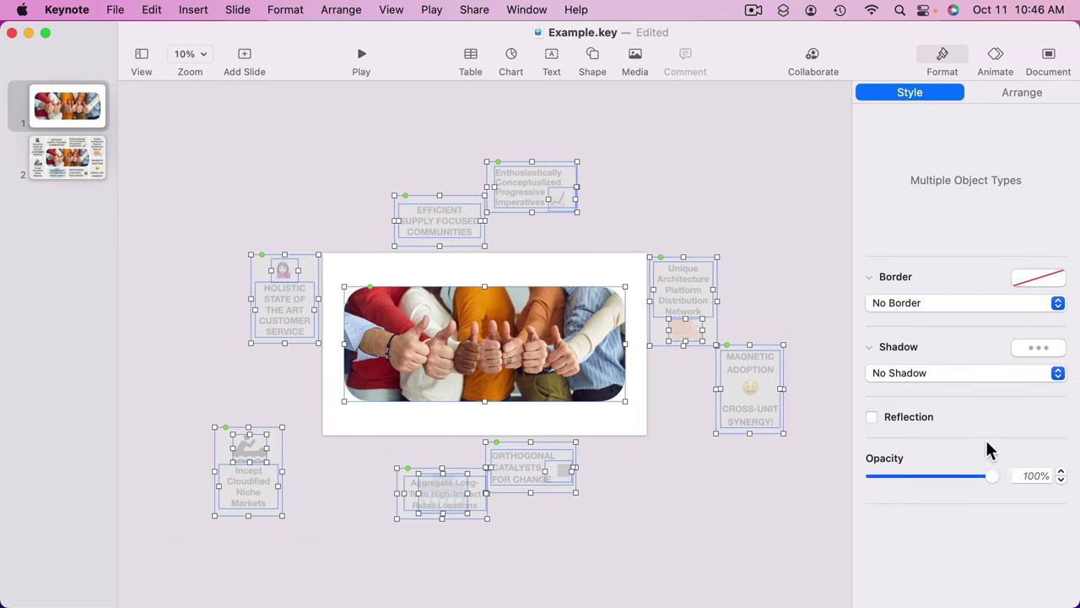
left_click_drag(989, 481, 846, 480)
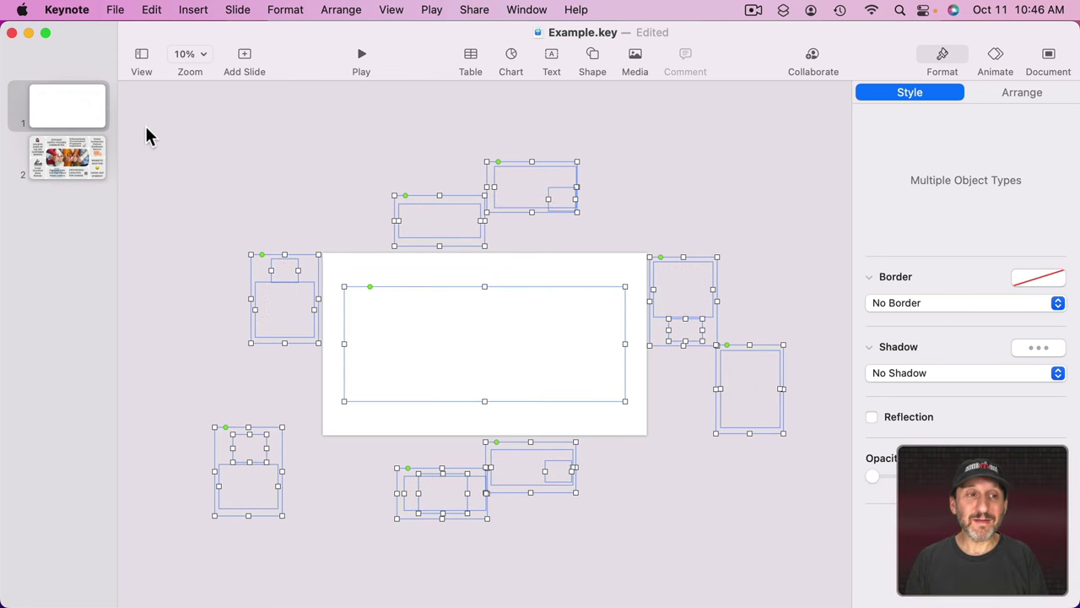
Step: Compare slide 1 with slide 2 and add a Magic Move transition to slide 1
left_click(72, 102)
left_click(71, 153)
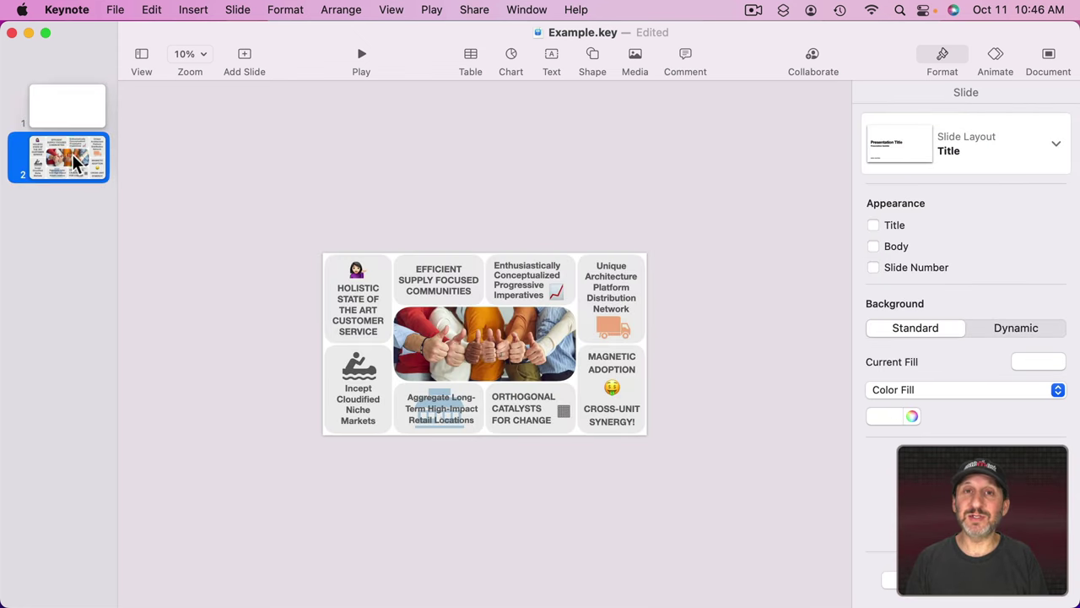
left_click(63, 112)
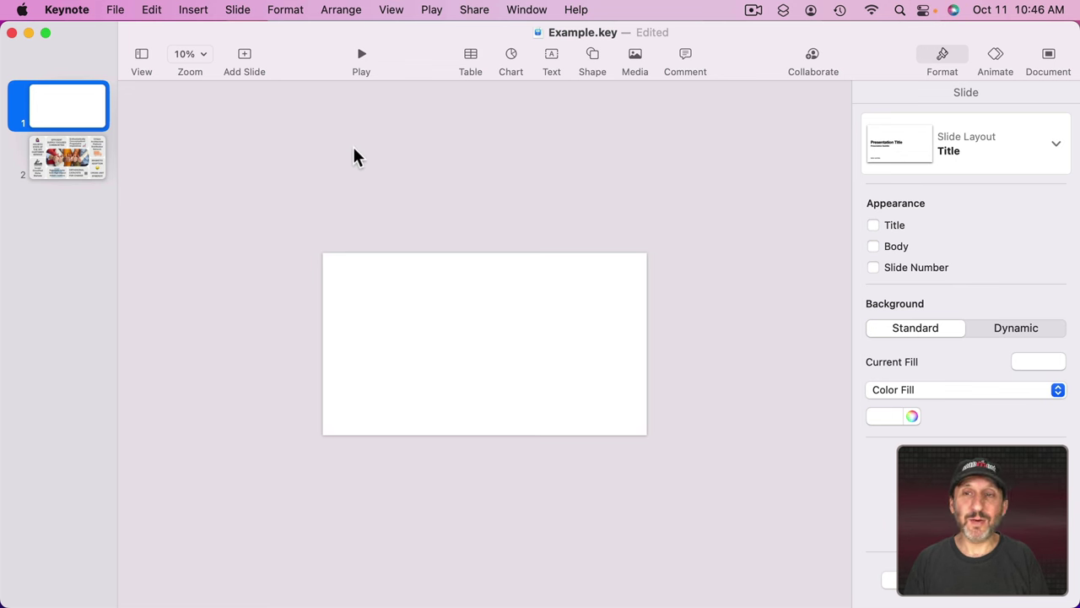
left_click(989, 64)
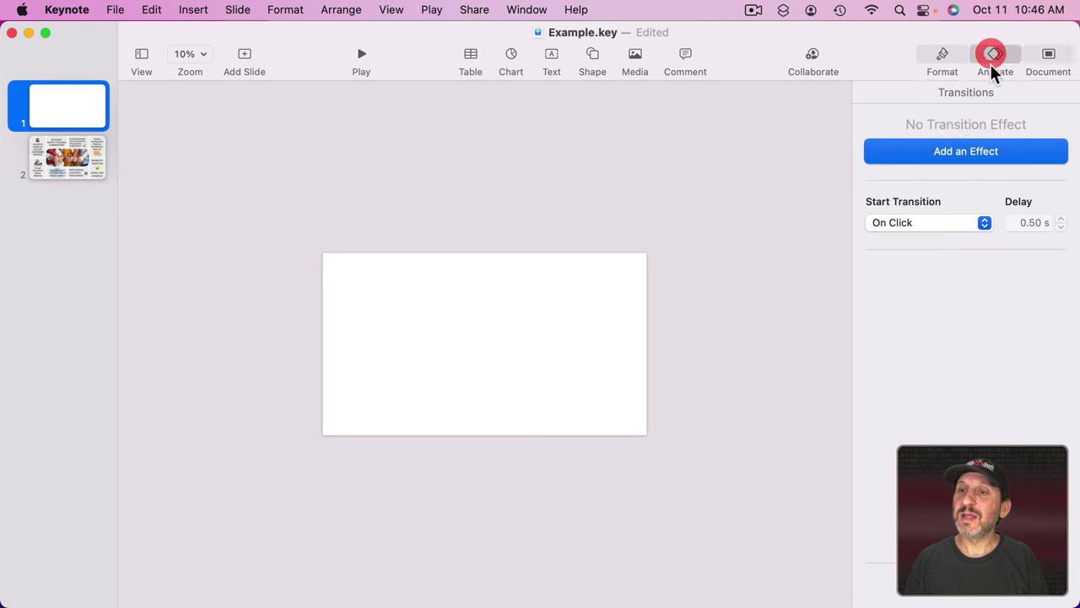
left_click(952, 151)
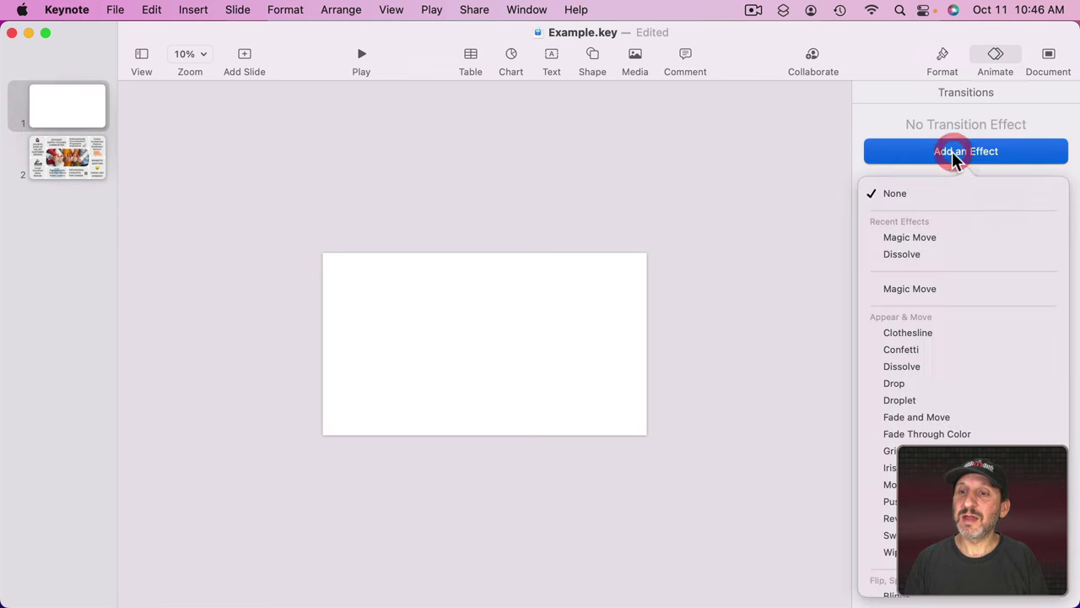
left_click(917, 238)
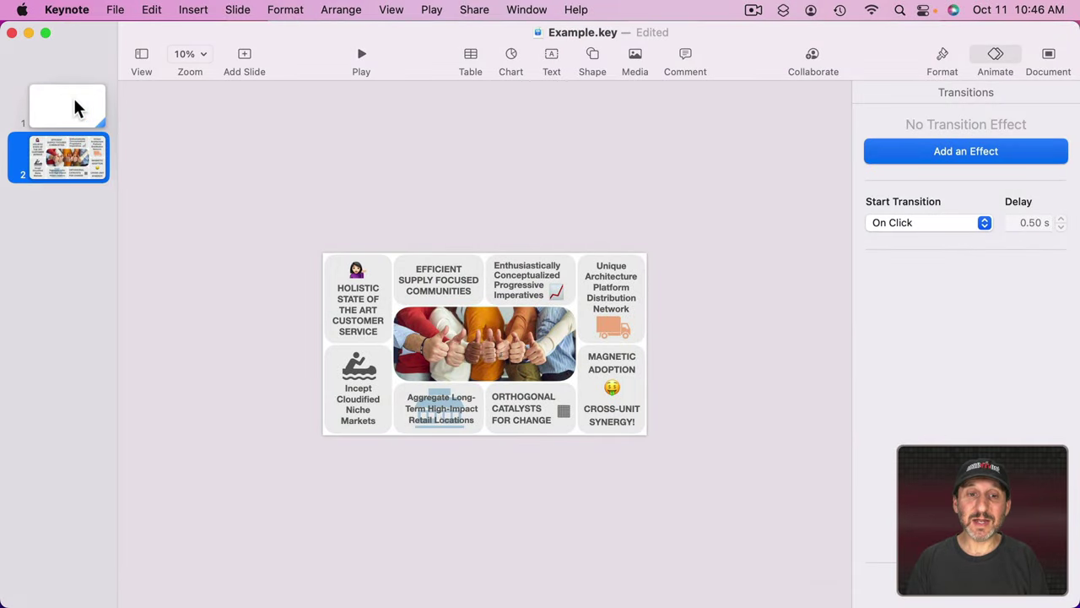
Step: Set all objects on and around slide 1 to full opacity
left_click(65, 114)
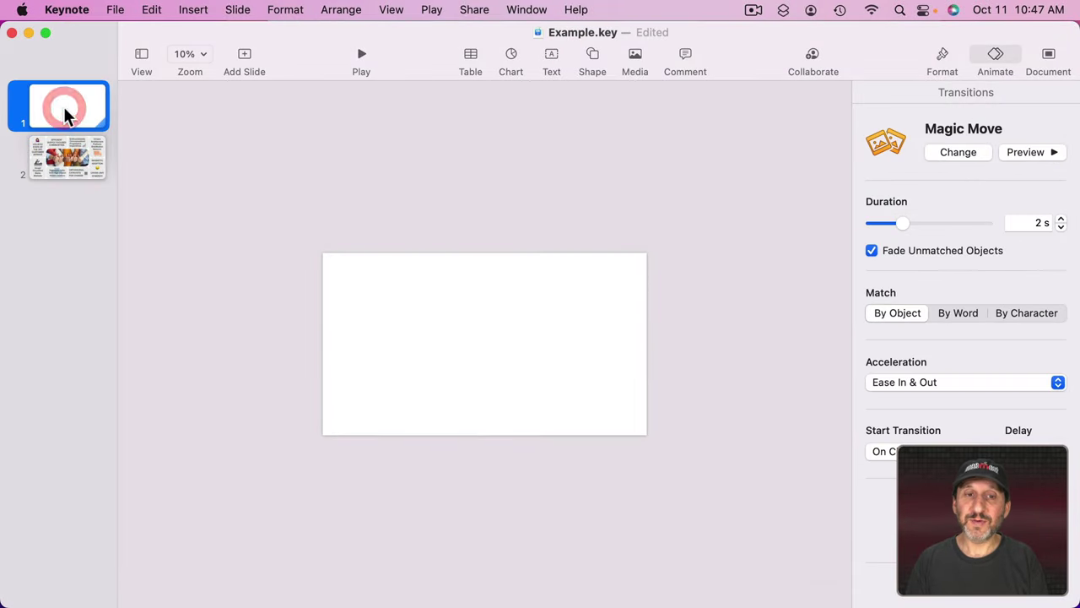
left_click(463, 319)
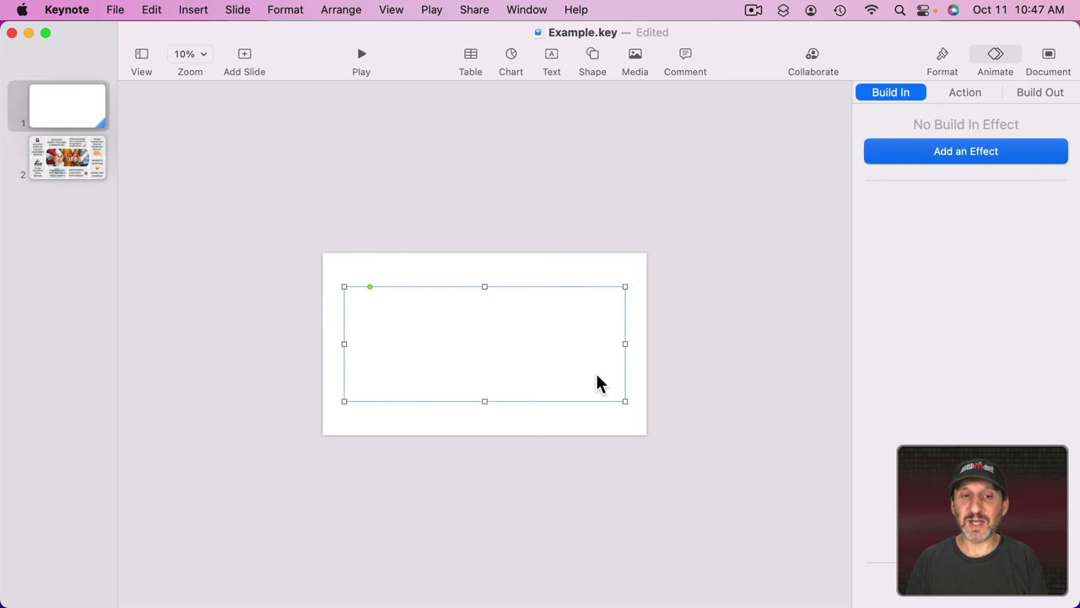
key("super+a")
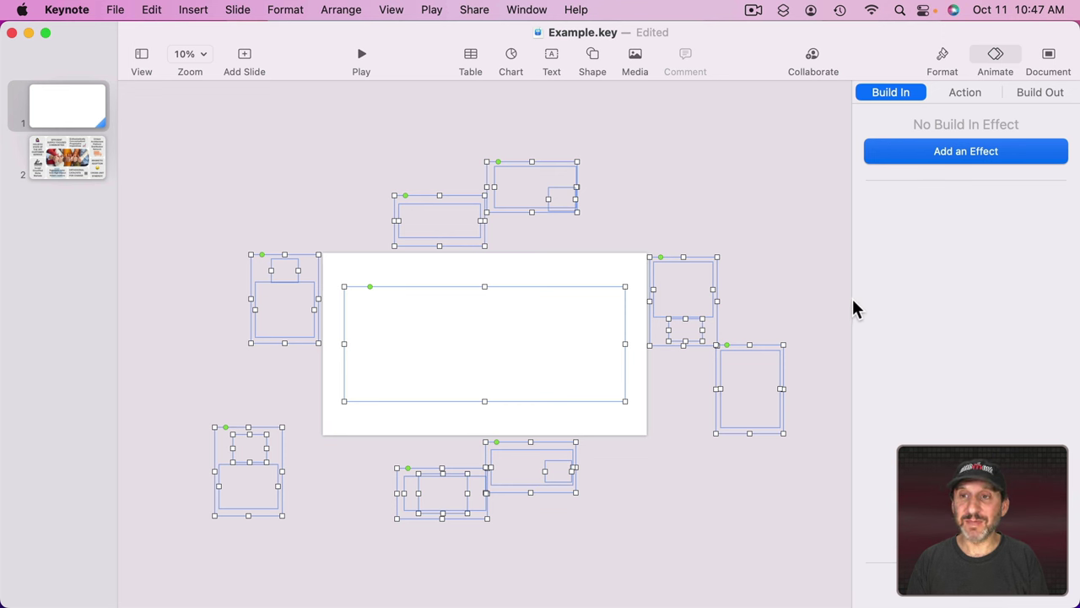
left_click(941, 56)
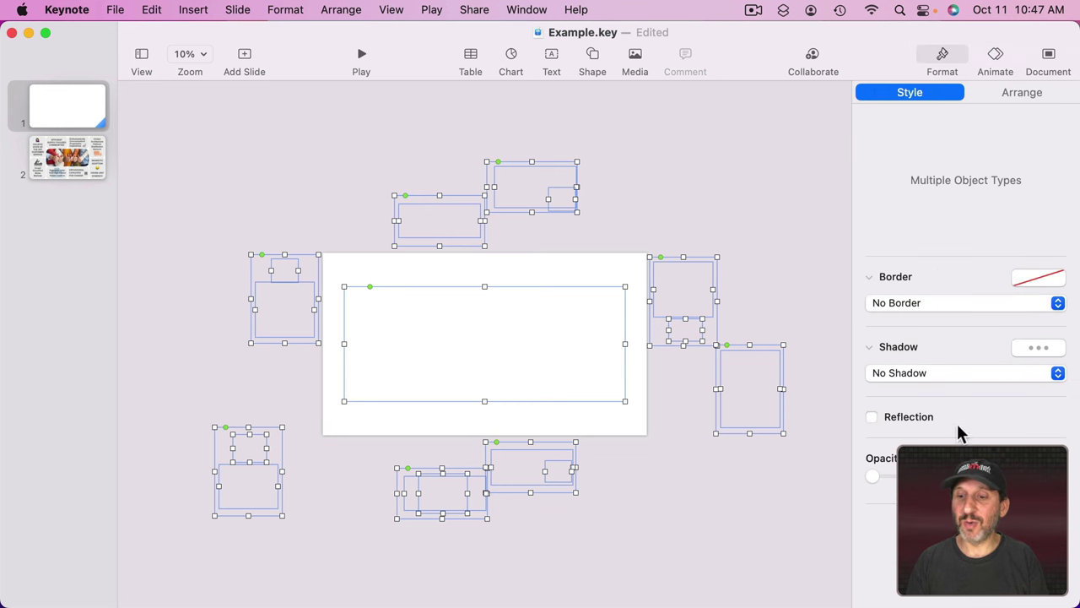
left_click_drag(870, 477, 1019, 507)
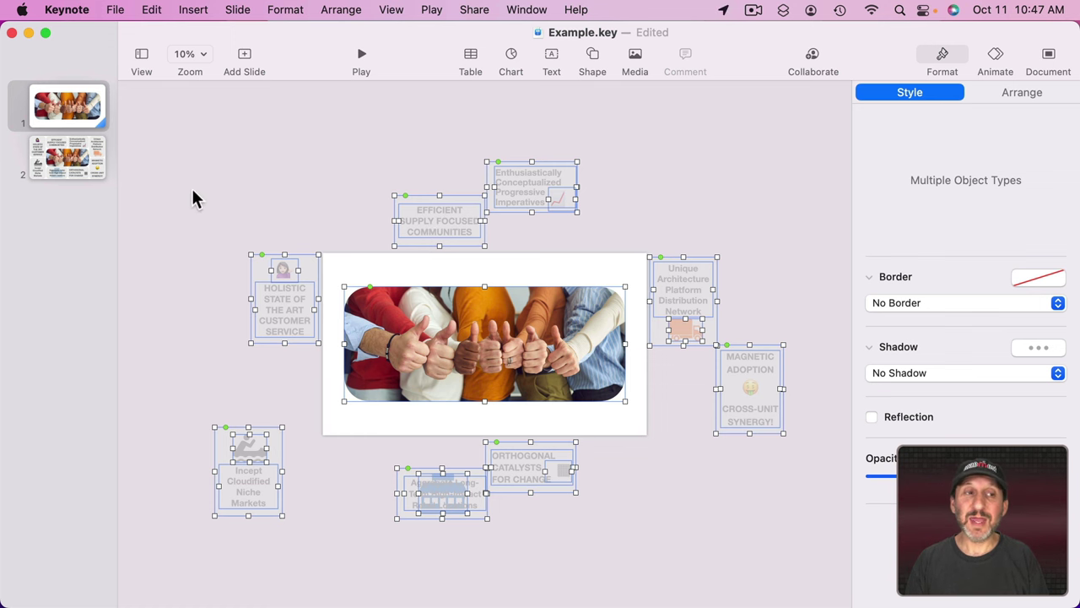
Step: Compare both slides, and on slide 1 group the HOLISTIC tile's background shape, emoji and text
left_click(58, 161)
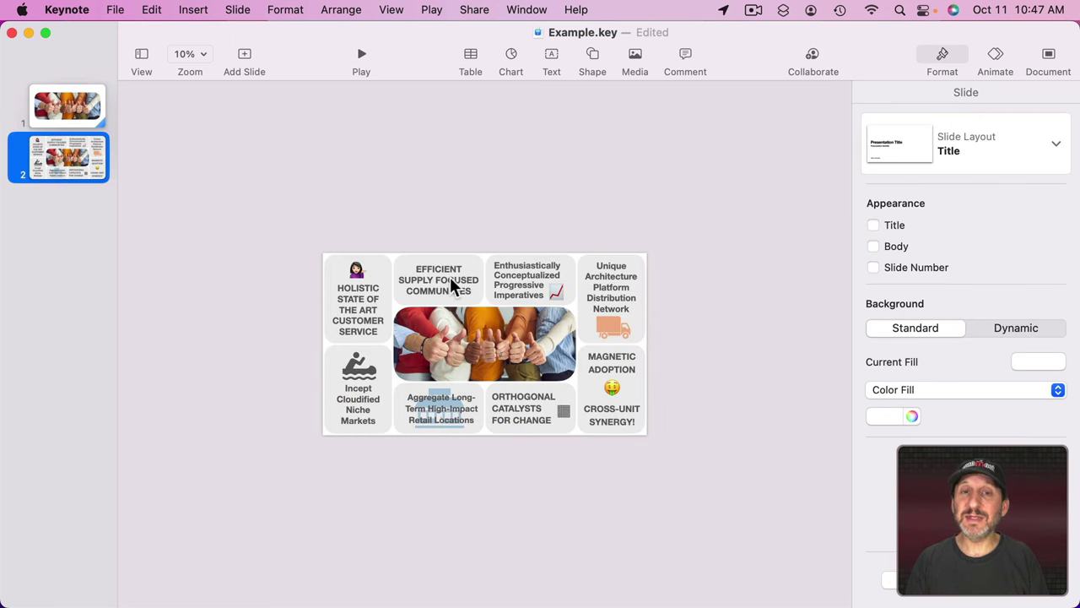
left_click(44, 108)
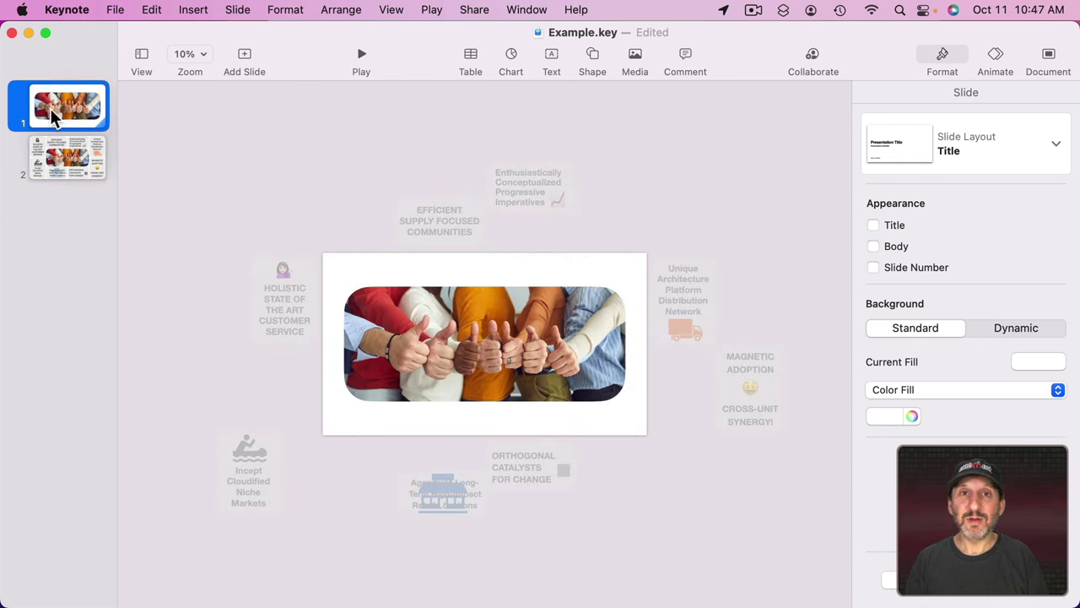
left_click(71, 161)
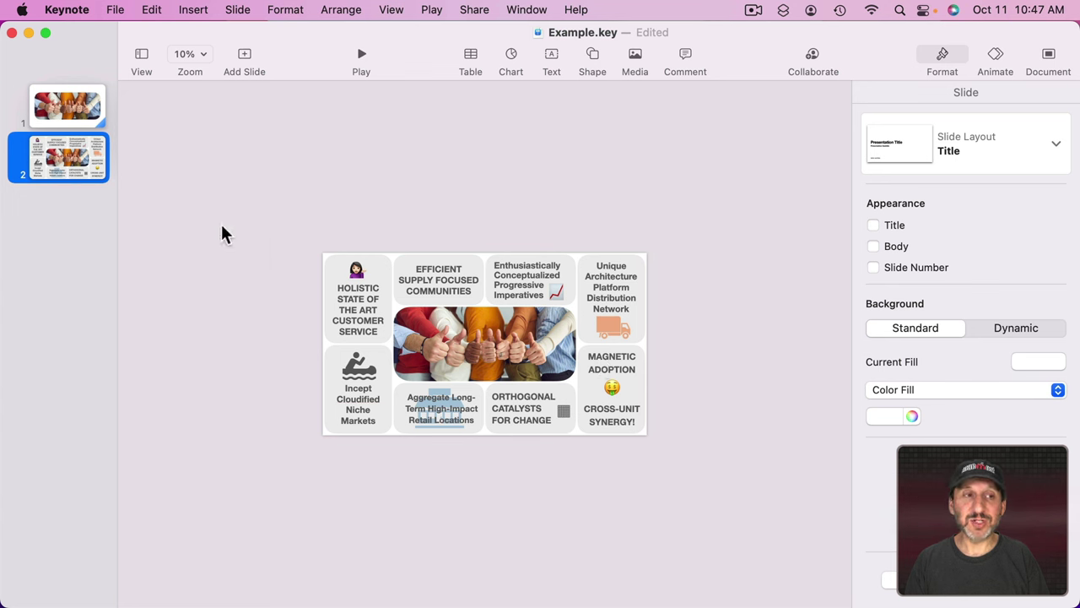
left_click(65, 110)
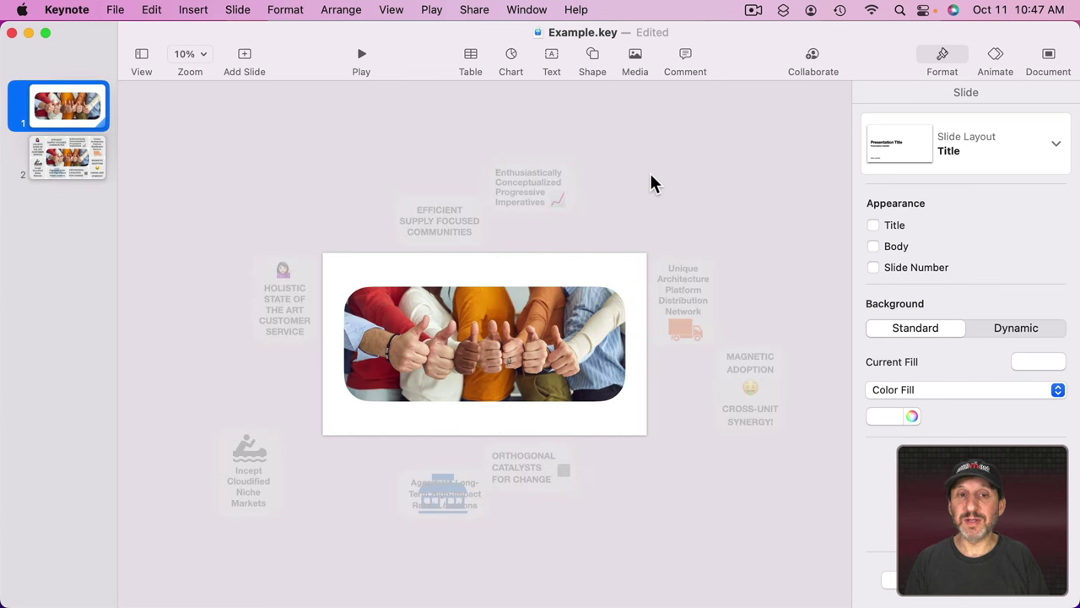
left_click(205, 264)
left_click_drag(187, 224, 310, 363)
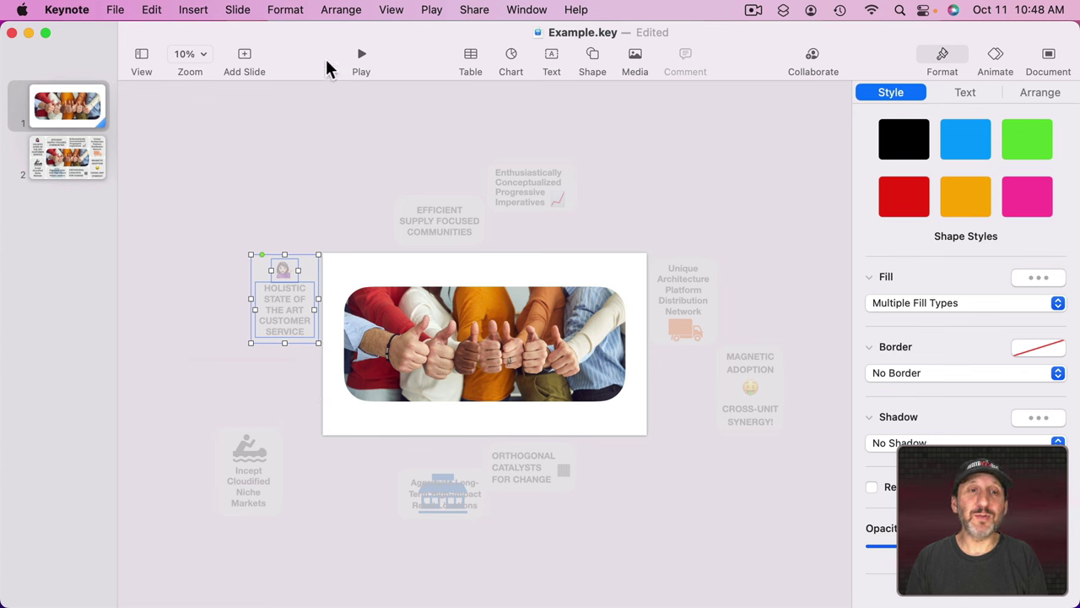
left_click(340, 10)
left_click(365, 257)
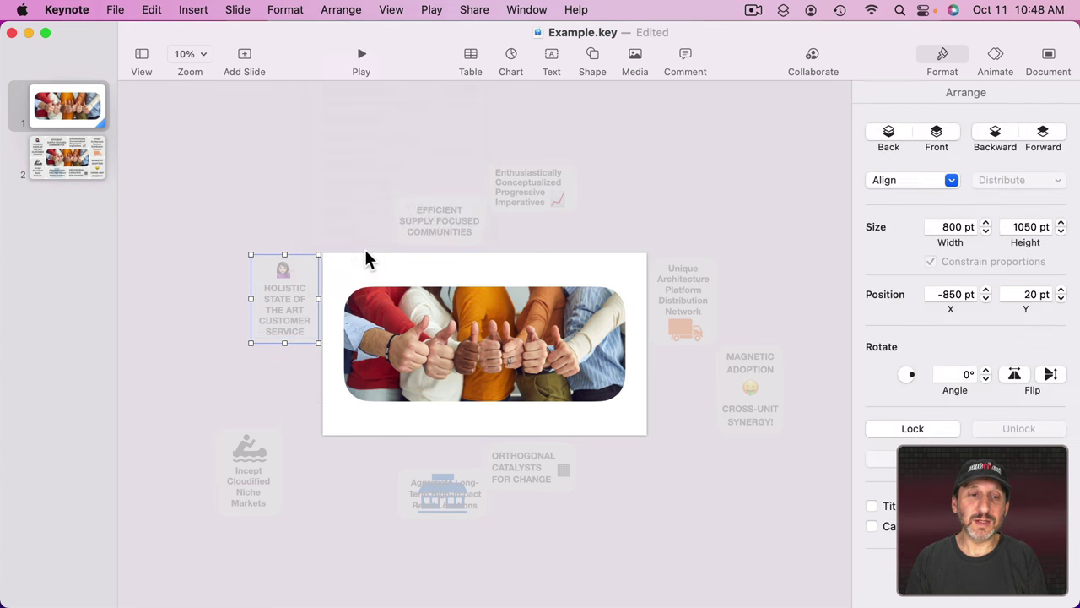
Step: Rotate the grouped HOLISTIC tile beside slide 1 to about 52° and ungroup its elements
key("super")
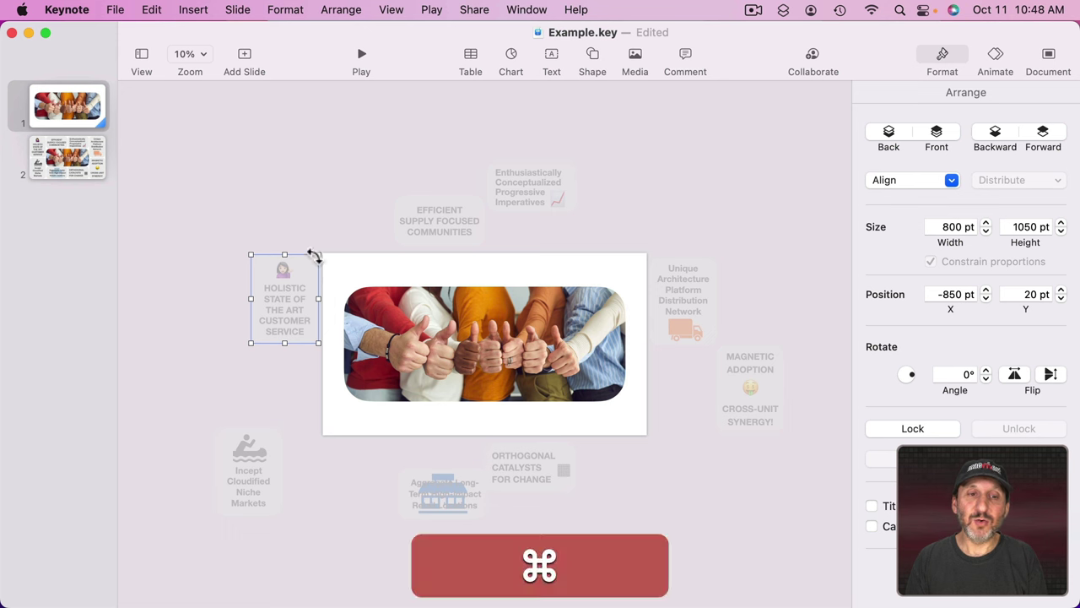
left_click_drag(319, 254, 269, 242)
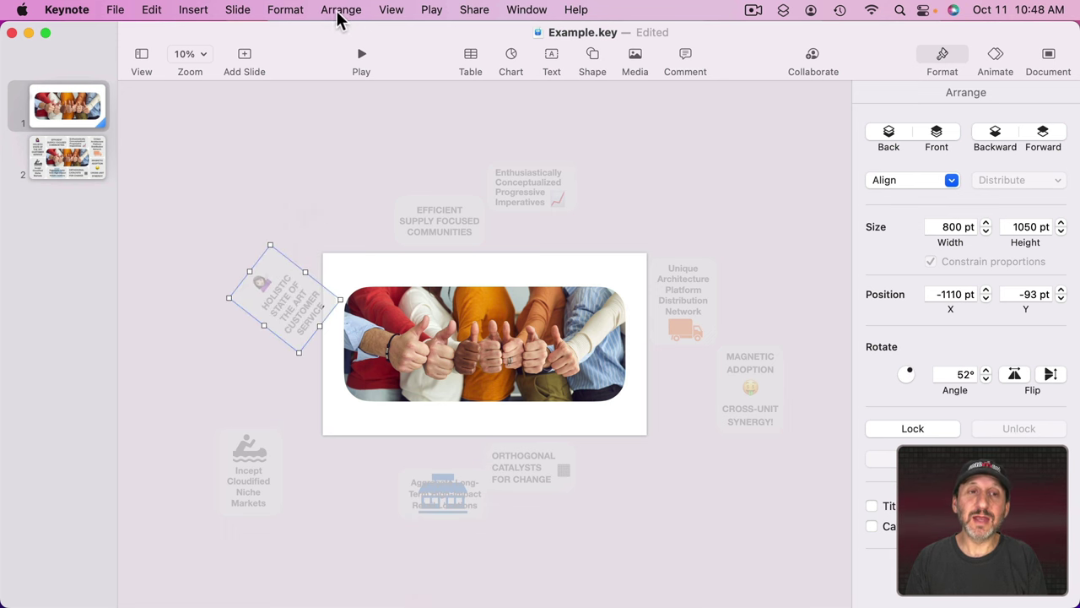
left_click(340, 10)
left_click(368, 287)
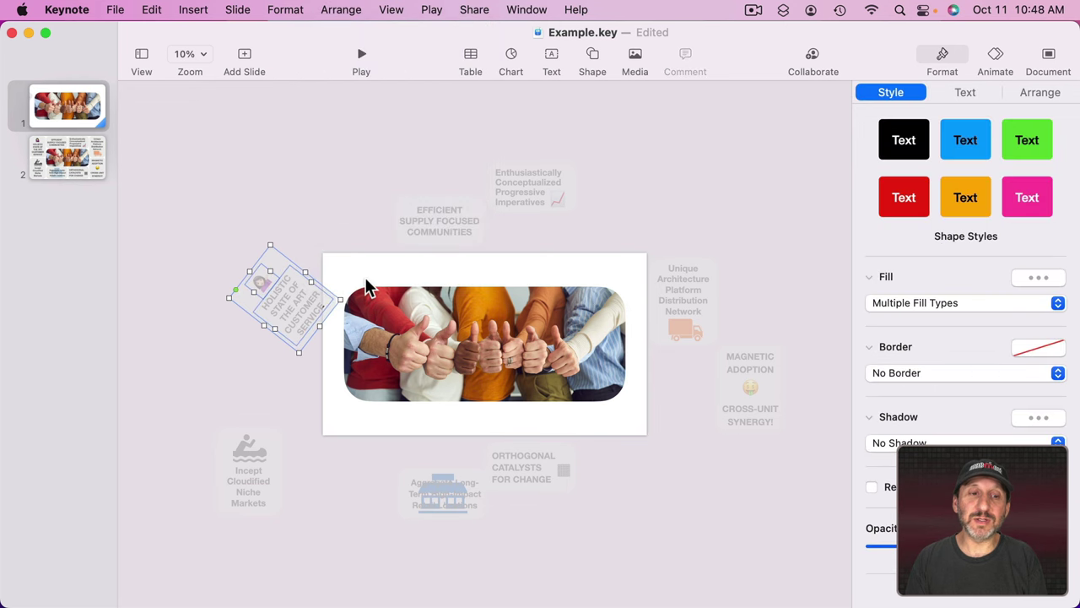
left_click(306, 244)
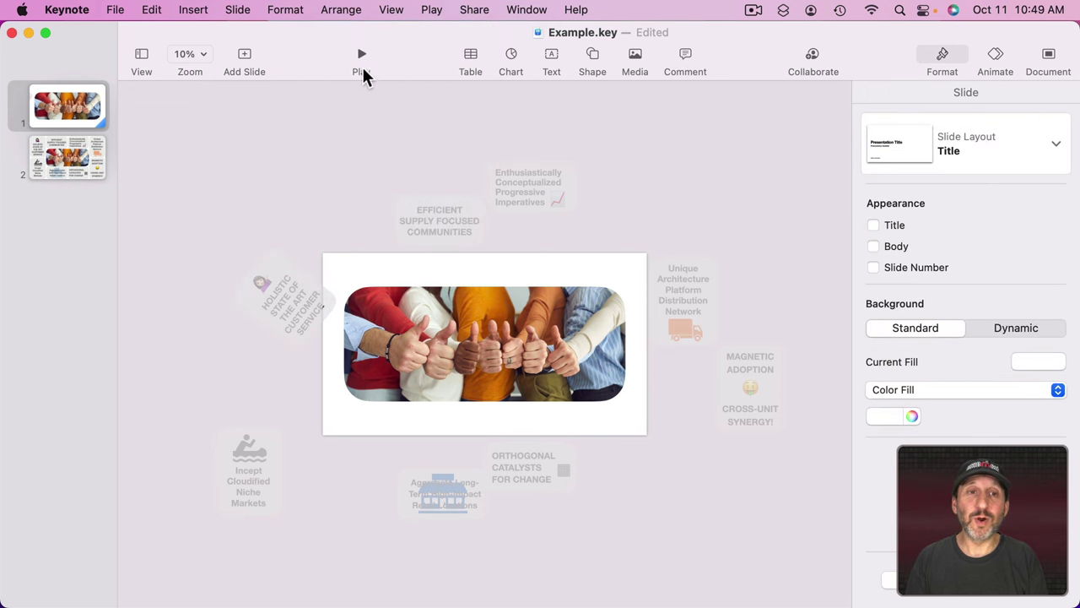